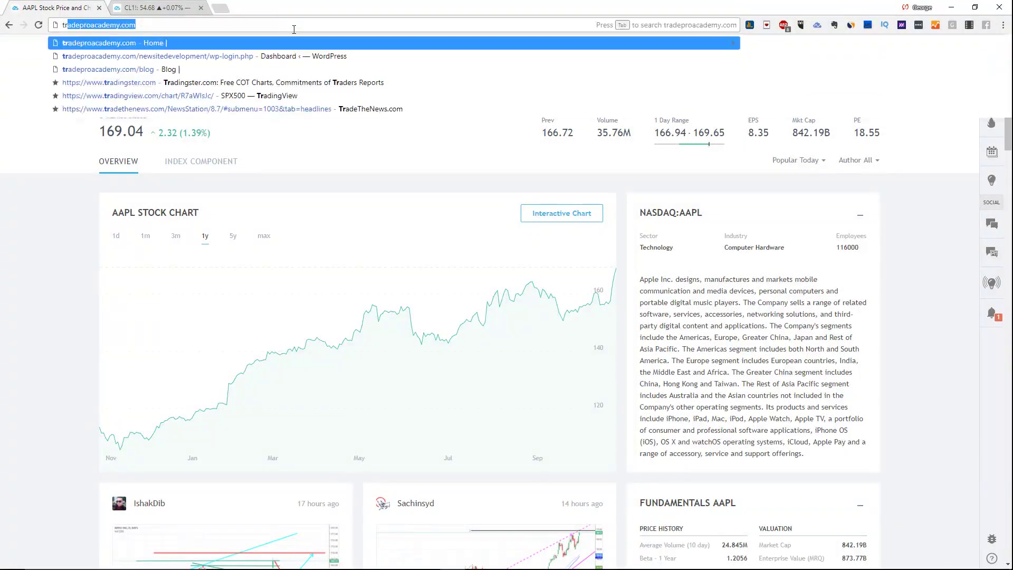
Go to tradingview.com in the browser
{"action": "key", "text": "Return"}
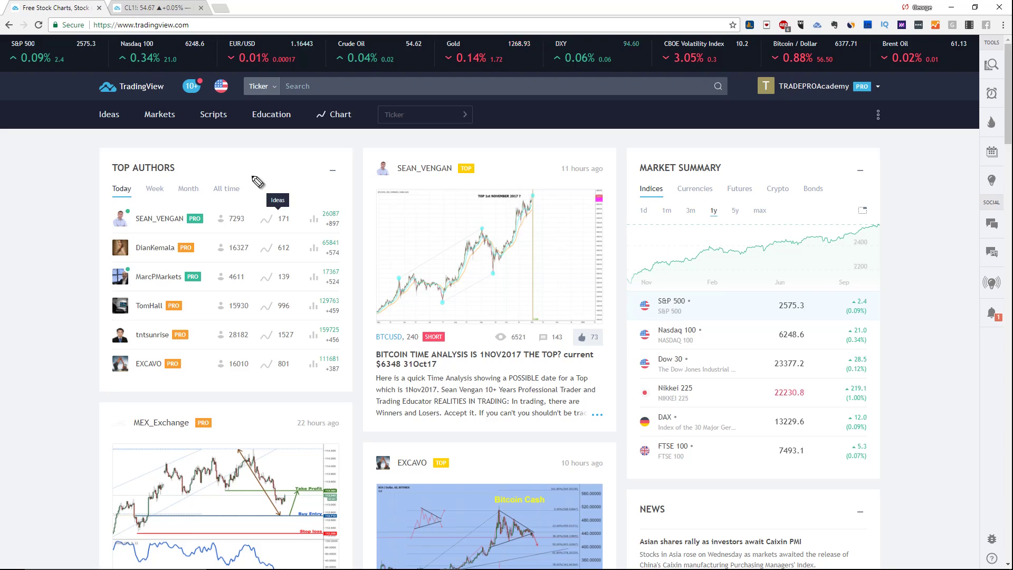
Start a symbol search from the loaded TradingView home page
{"action": "left_click", "coordinate": [325, 88]}
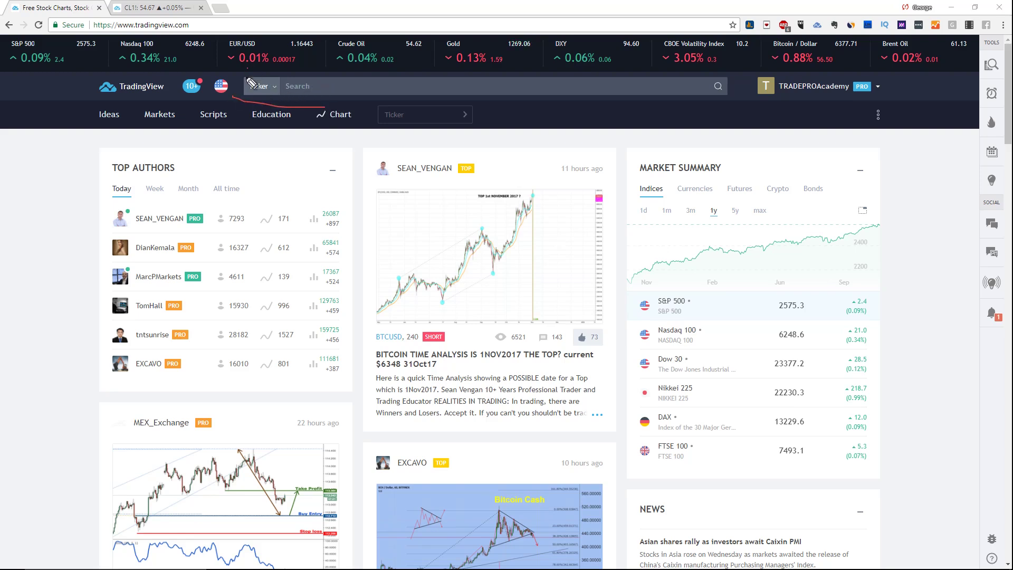
Search stocks for APPLE and open Apple Inc (NASDAQ:AAPL)
{"action": "left_click_drag", "start_coordinate": [244, 79], "coordinate": [704, 114]}
{"action": "key", "text": "Escape"}
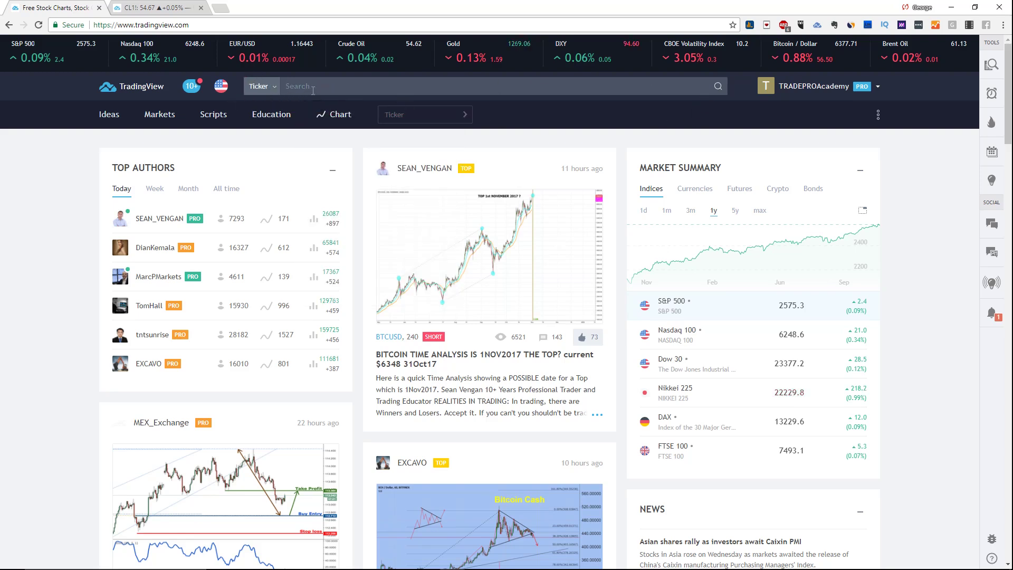
{"action": "type", "text": "AAPL"}
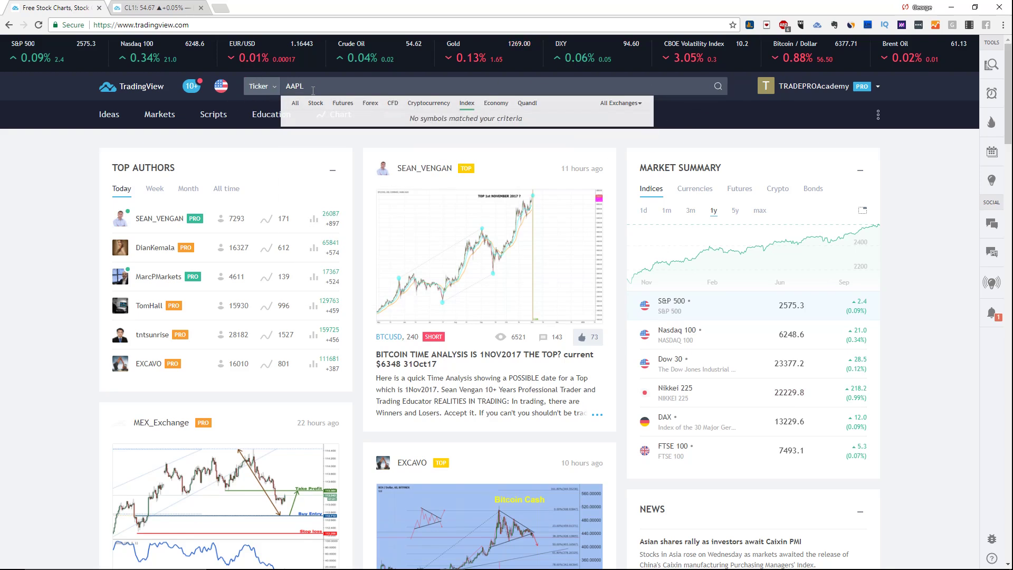
{"action": "left_click_drag", "start_coordinate": [318, 92], "coordinate": [260, 92]}
{"action": "type", "text": "APPLE"}
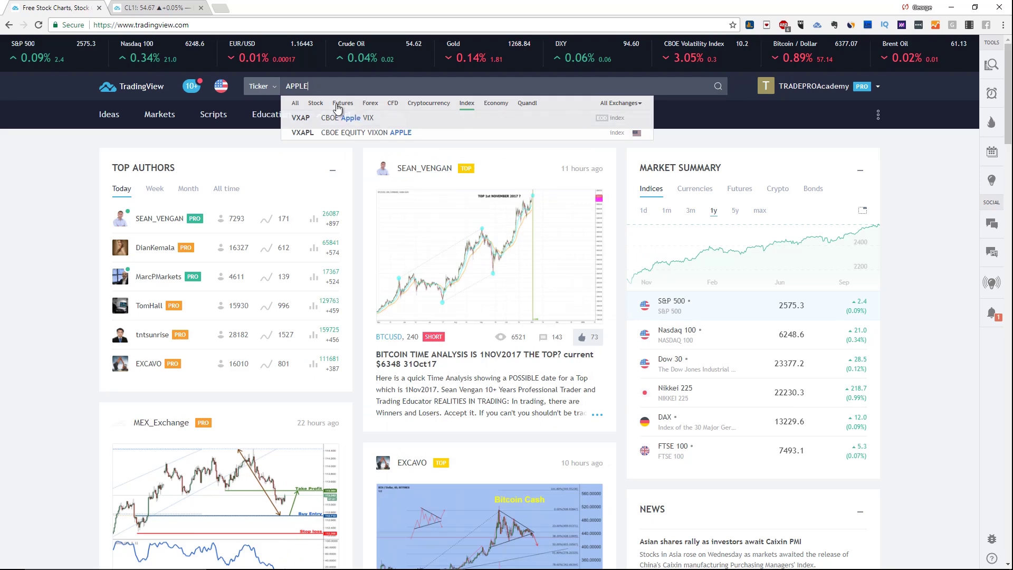
{"action": "left_click", "coordinate": [315, 103]}
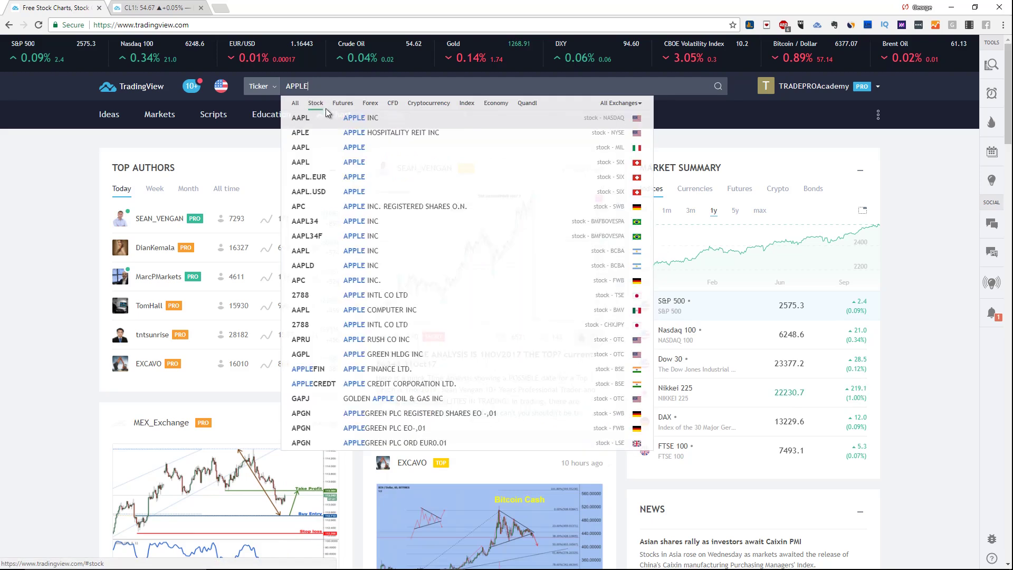
{"action": "left_click", "coordinate": [372, 117]}
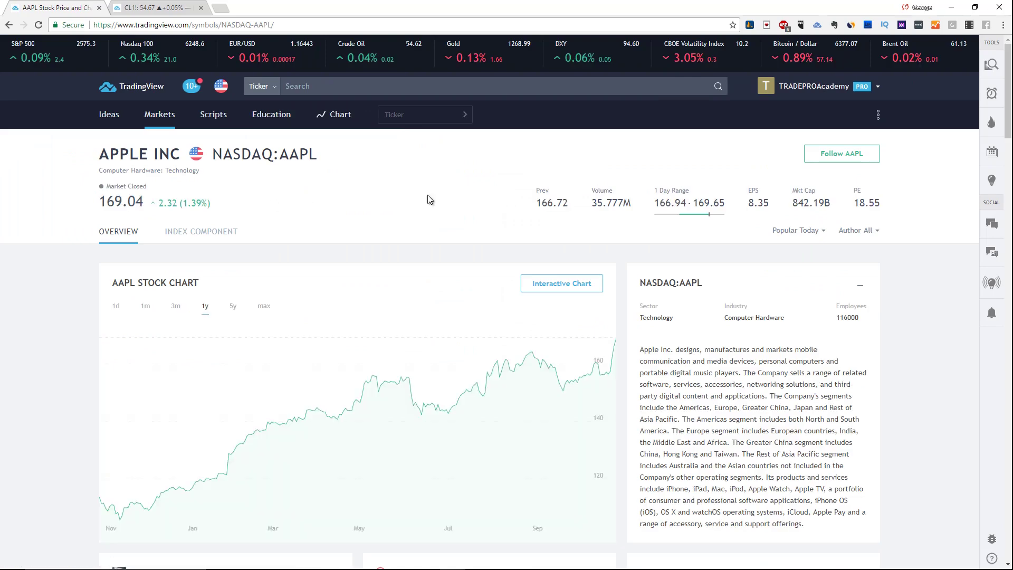
{"action": "left_click_drag", "start_coordinate": [694, 418], "coordinate": [719, 477]}
Open the interactive AAPL daily chart, undoing the stray marks drawn on it
{"action": "mouse_move", "coordinate": [608, 269]}
{"action": "left_mouse_down"}
{"action": "mouse_move", "coordinate": [578, 274]}
{"action": "mouse_move", "coordinate": [570, 298]}
{"action": "left_mouse_up"}
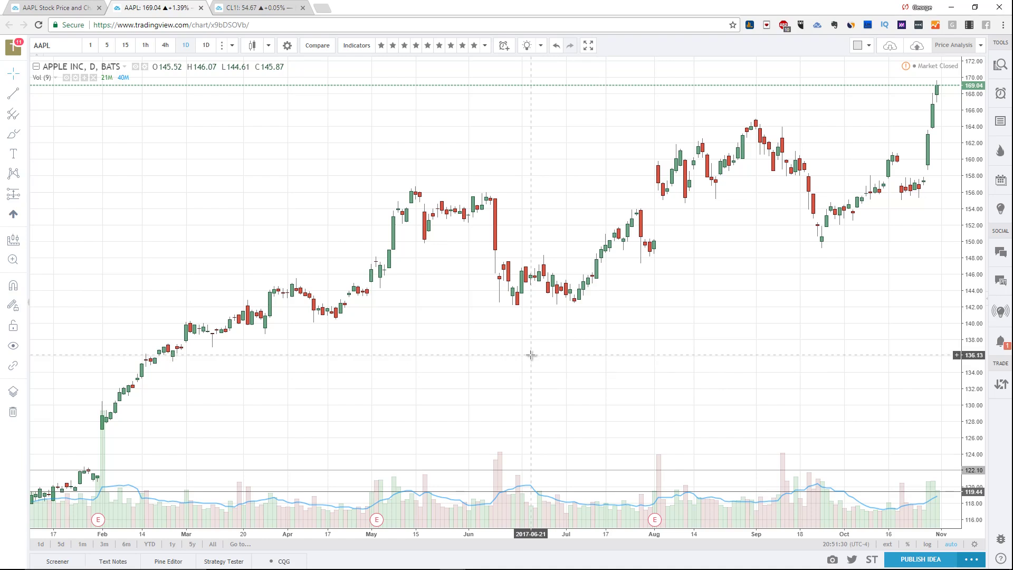
{"action": "left_click_drag", "start_coordinate": [116, 469], "coordinate": [682, 266]}
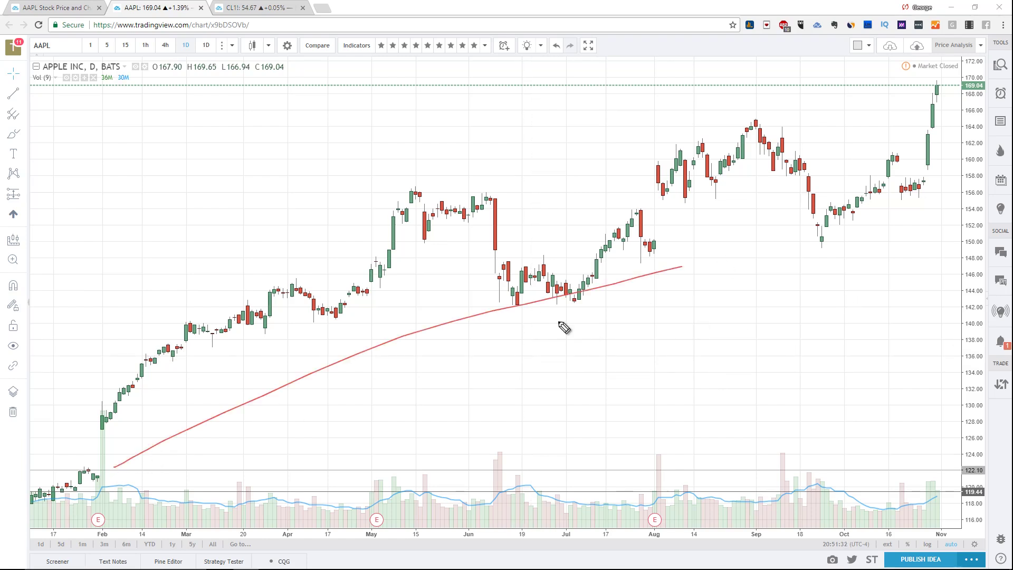
{"action": "key", "text": "ctrl+z"}
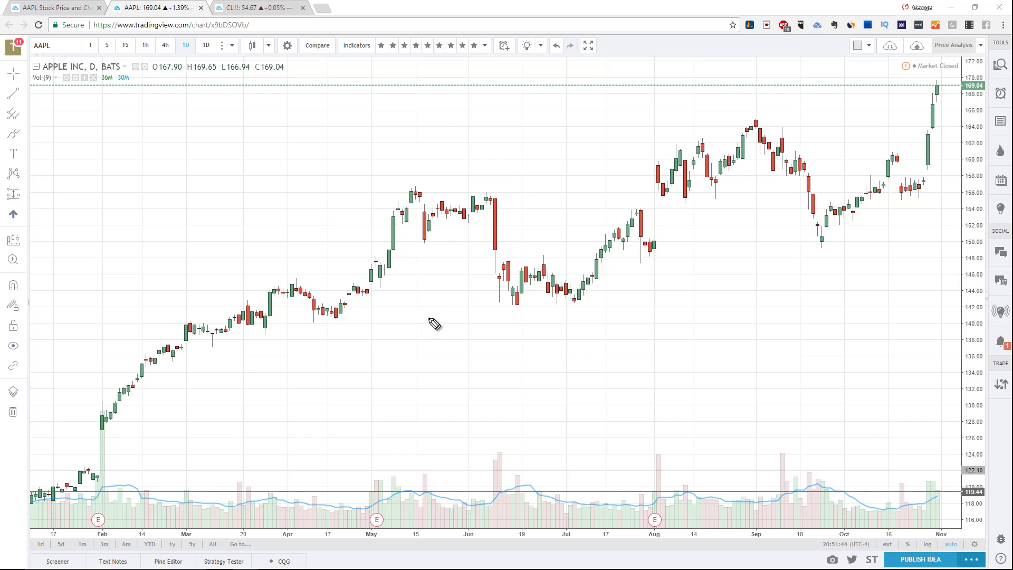
{"action": "left_click_drag", "start_coordinate": [66, 61], "coordinate": [666, 38]}
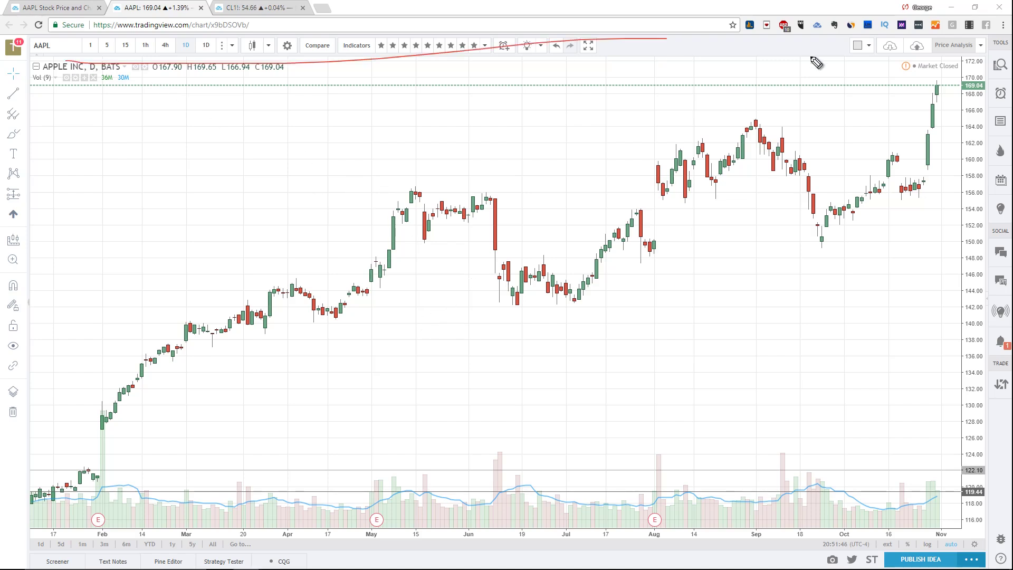
{"action": "key", "text": "ctrl+z"}
{"action": "left_click_drag", "start_coordinate": [36, 74], "coordinate": [36, 425]}
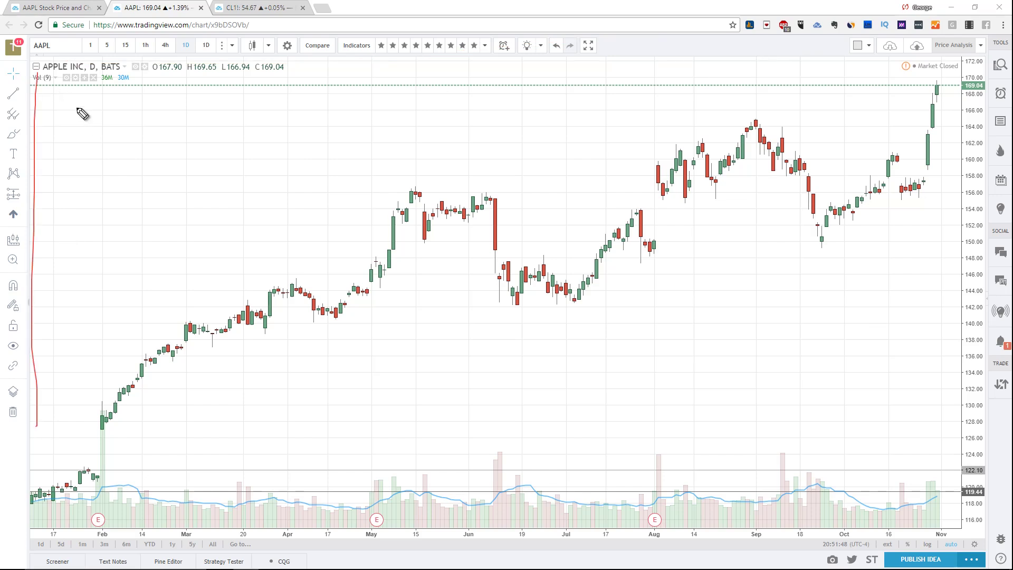
{"action": "left_click_drag", "start_coordinate": [56, 100], "coordinate": [531, 61]}
{"action": "key", "text": "ctrl+z"}
{"action": "key", "text": "ctrl+z"}
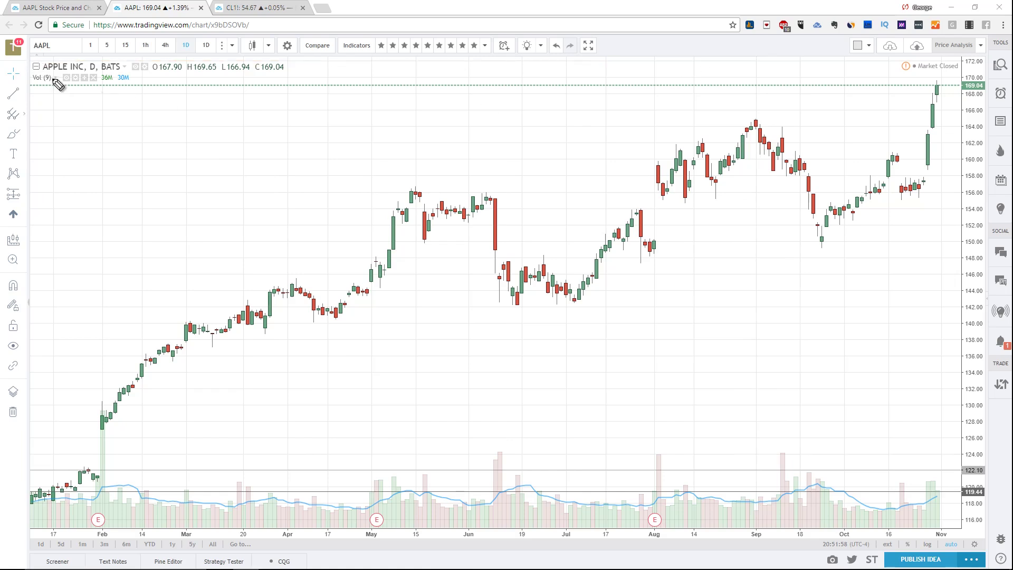
{"action": "left_click", "coordinate": [70, 49]}
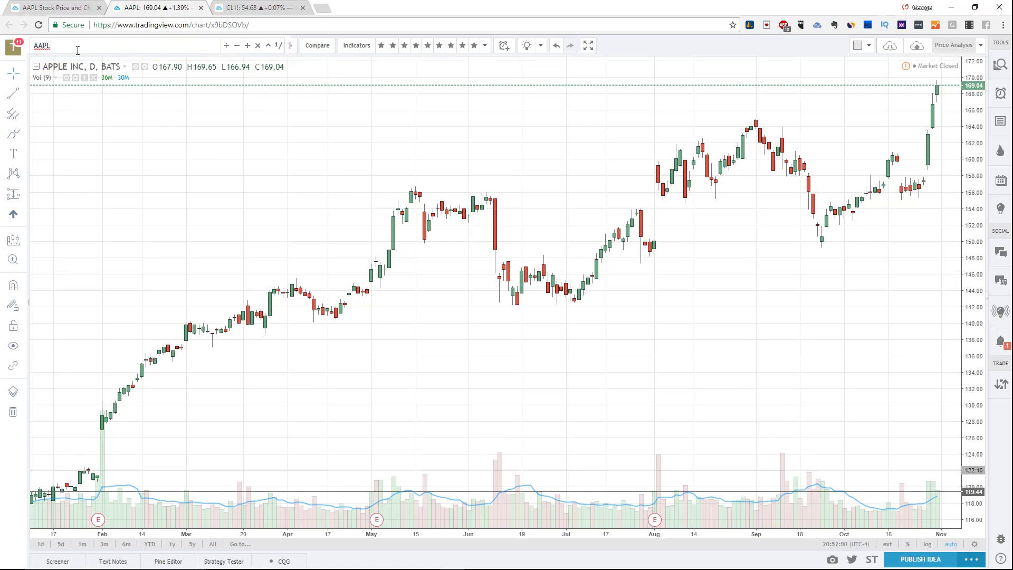
Replace AAPL with FB on the chart, dismissing the Facebook search
{"action": "key", "text": "BackSpace"}
{"action": "key", "text": "BackSpace"}
{"action": "key", "text": "BackSpace"}
{"action": "key", "text": "BackSpace"}
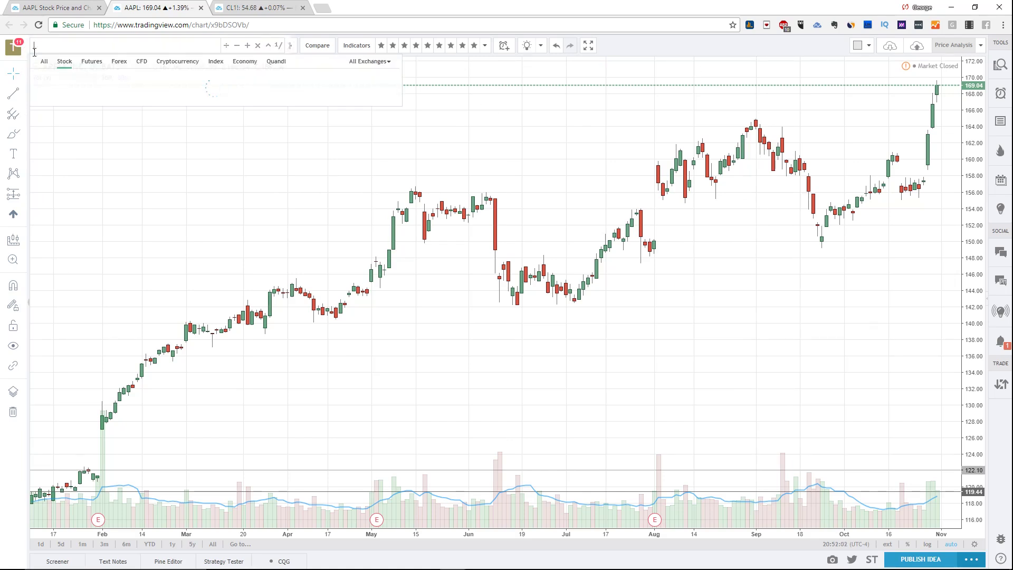
{"action": "type", "text": "FB"}
{"action": "key", "text": "Return"}
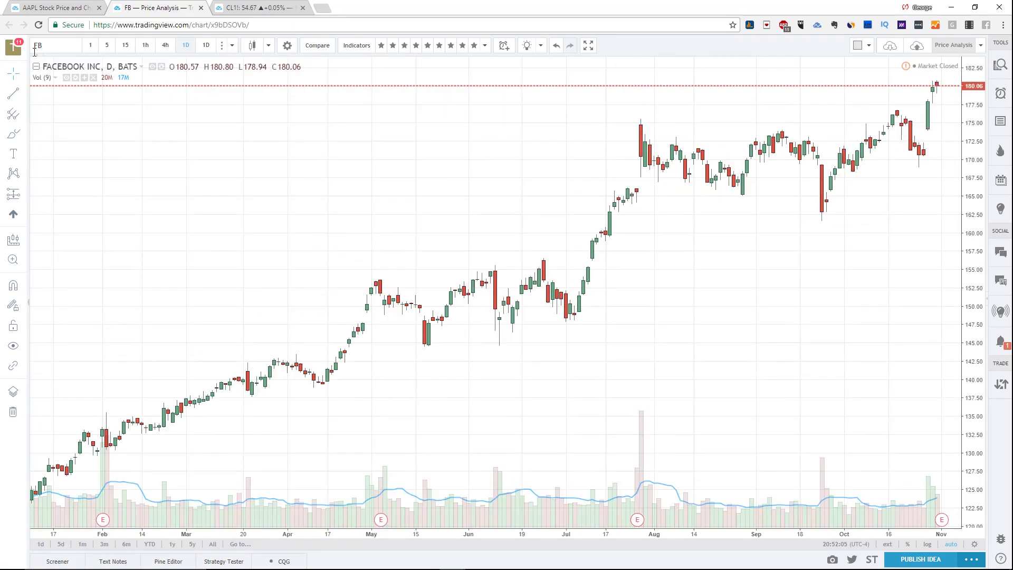
{"action": "type", "text": "FACE"}
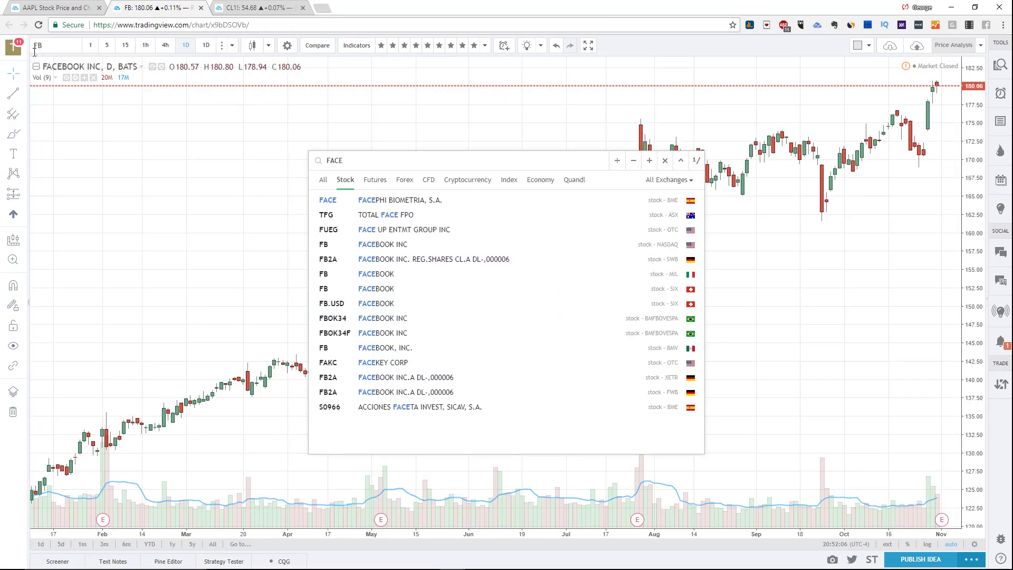
{"action": "type", "text": "BOOK"}
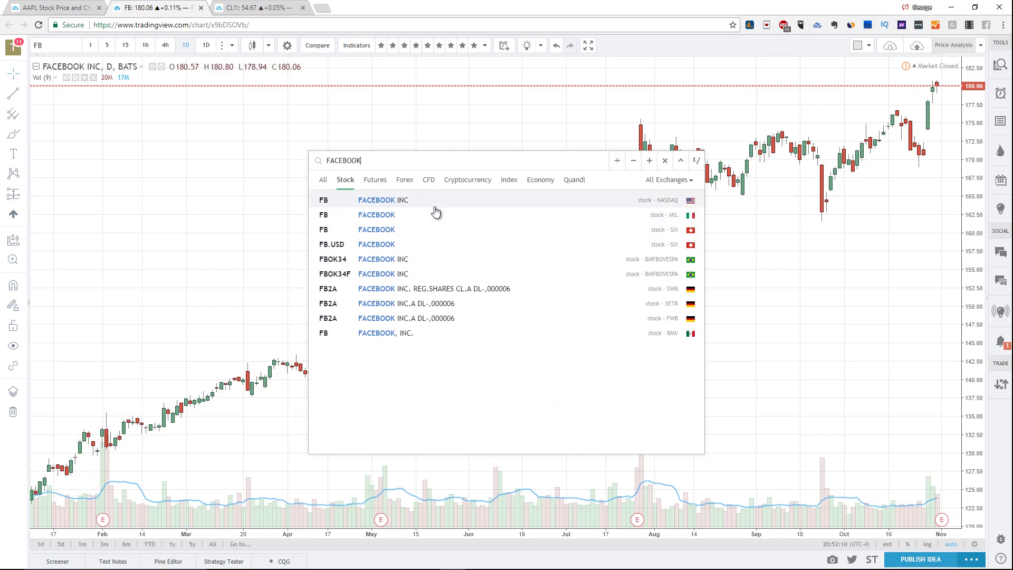
{"action": "left_click", "coordinate": [378, 206]}
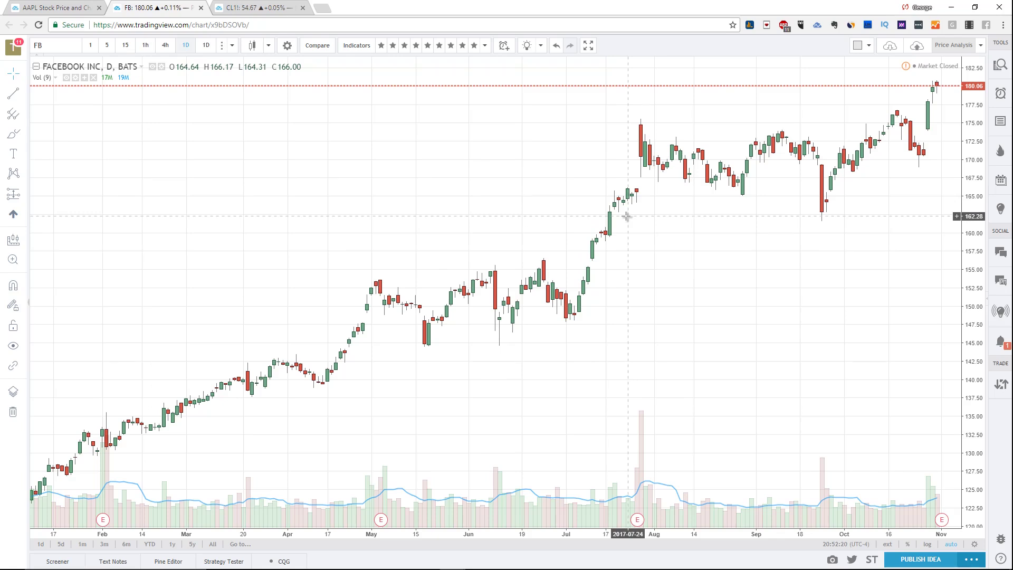
Load MSFT, then switch to Alphabet GOOGL on 15-minute candles
{"action": "type", "text": "MSFT"}
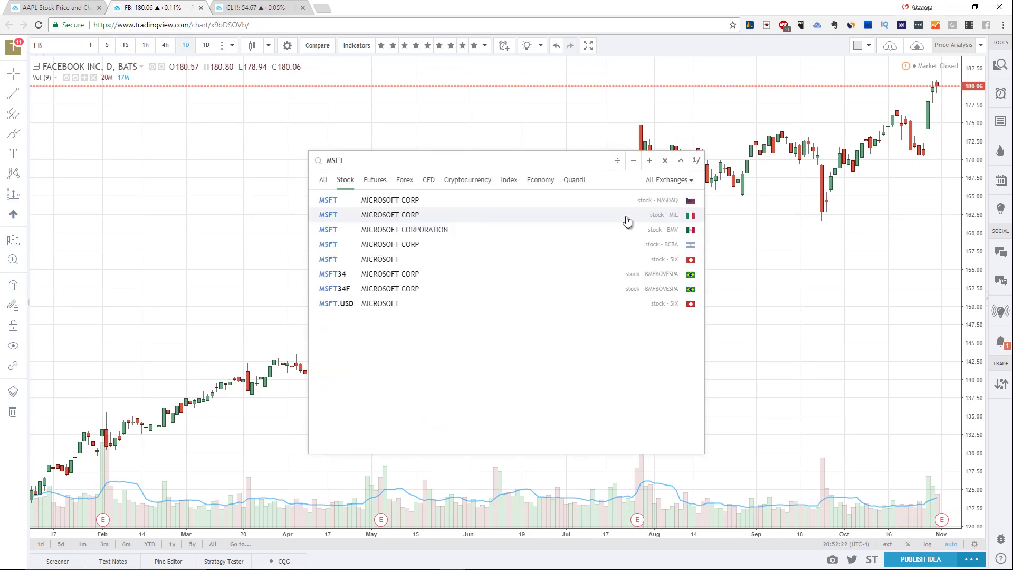
{"action": "key", "text": "Return"}
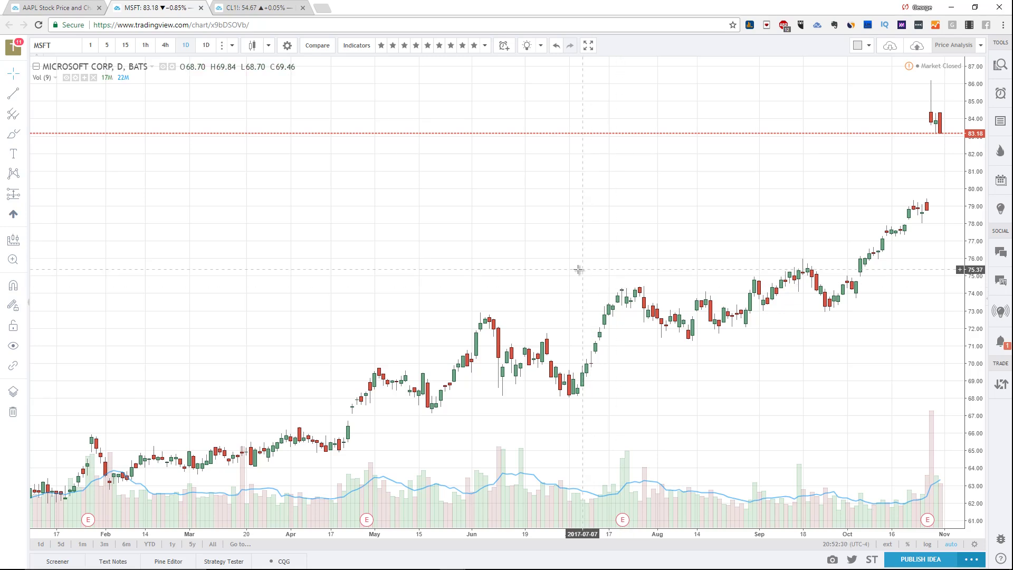
{"action": "type", "text": "GOOG"}
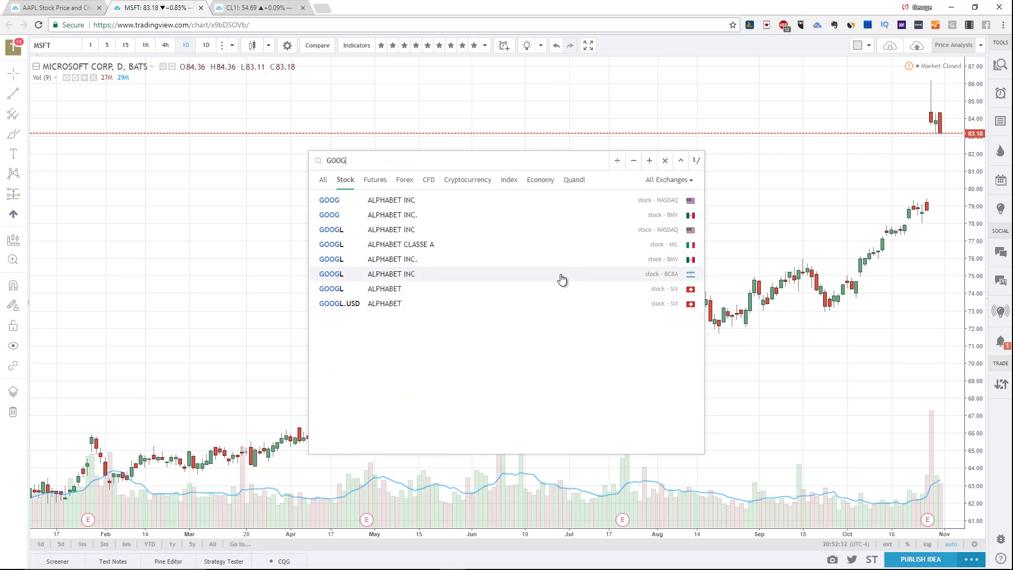
{"action": "left_click", "coordinate": [562, 279]}
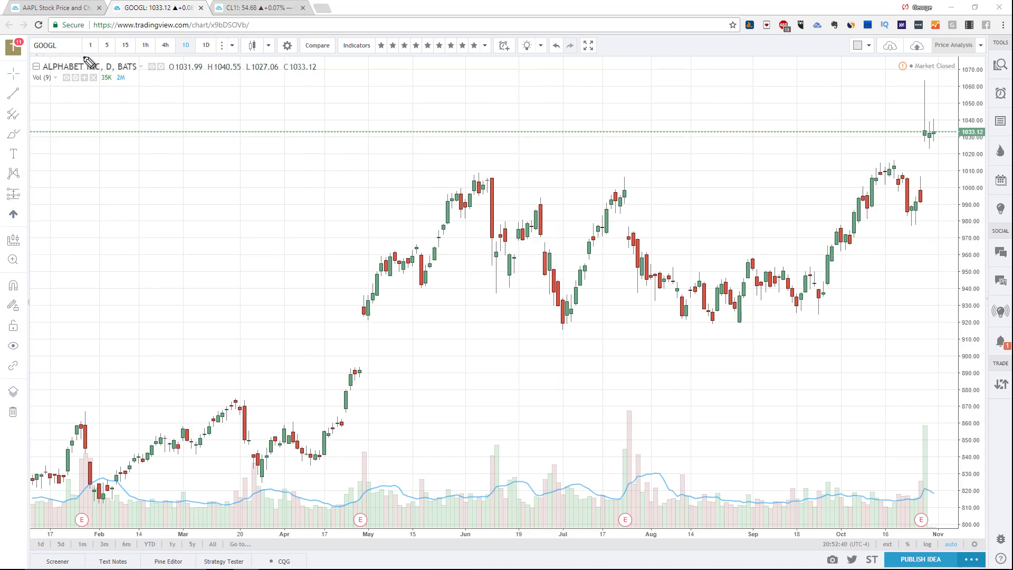
{"action": "left_click", "coordinate": [125, 49]}
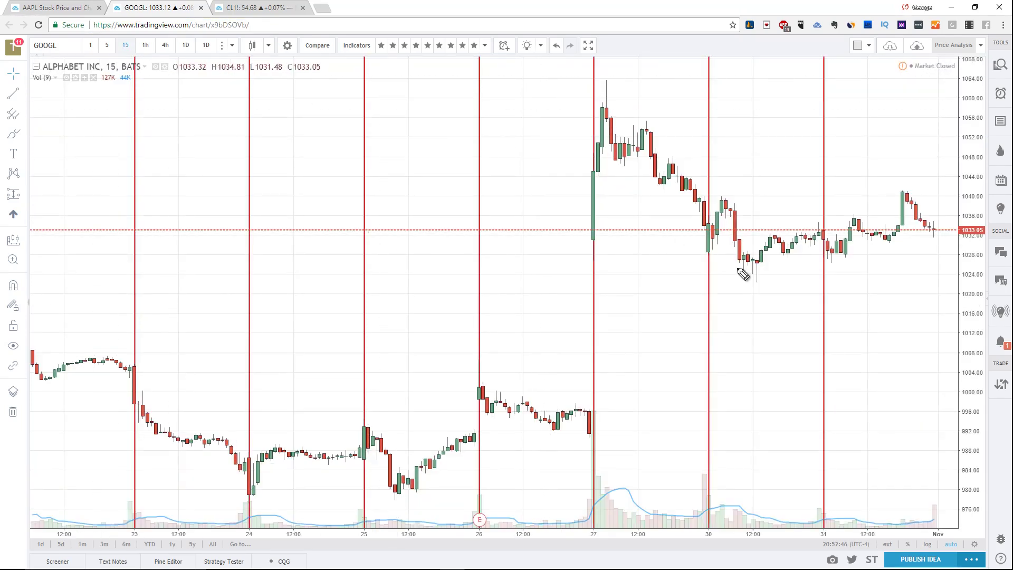
Sketch red freehand strokes and a D-shaped note beside the Oct 24–30 candles
{"action": "mouse_move", "coordinate": [715, 188]}
{"action": "left_mouse_down"}
{"action": "mouse_move", "coordinate": [715, 237]}
{"action": "mouse_move", "coordinate": [721, 221]}
{"action": "mouse_move", "coordinate": [733, 238]}
{"action": "left_mouse_up"}
{"action": "left_click_drag", "start_coordinate": [406, 272], "coordinate": [411, 280]}
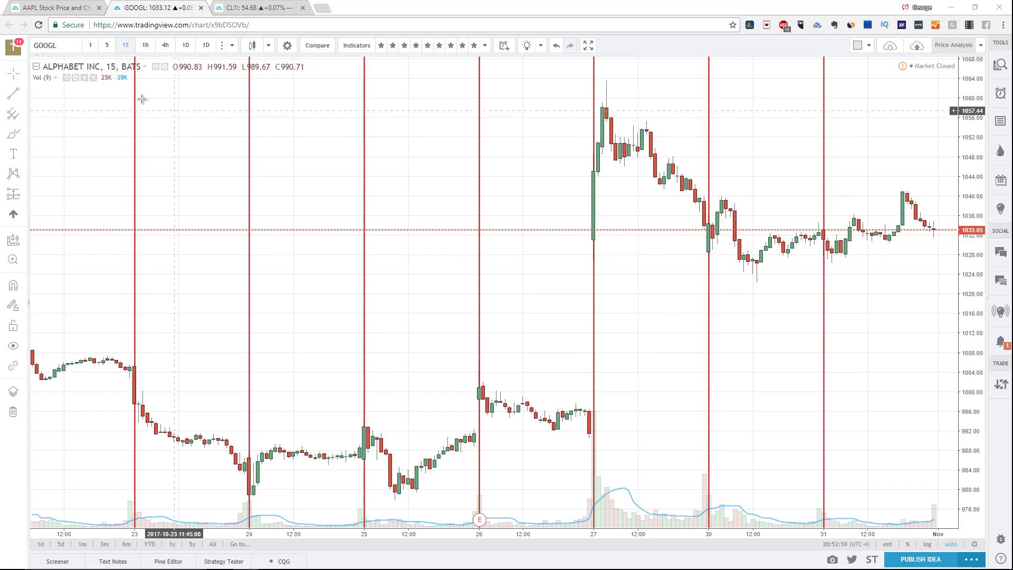
{"action": "left_click_drag", "start_coordinate": [249, 84], "coordinate": [222, 385]}
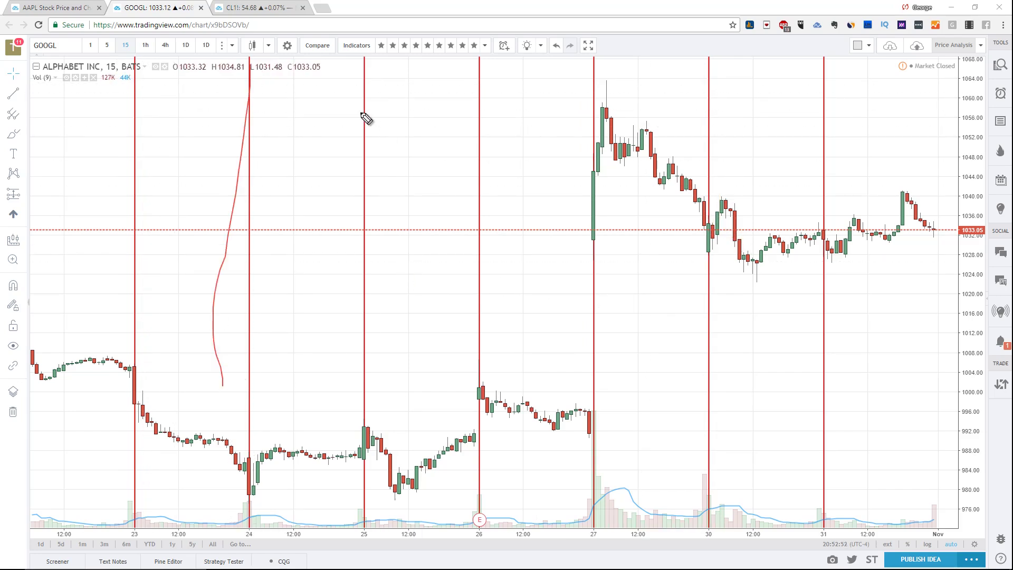
{"action": "left_click_drag", "start_coordinate": [360, 113], "coordinate": [339, 411]}
{"action": "left_click_drag", "start_coordinate": [484, 130], "coordinate": [490, 422]}
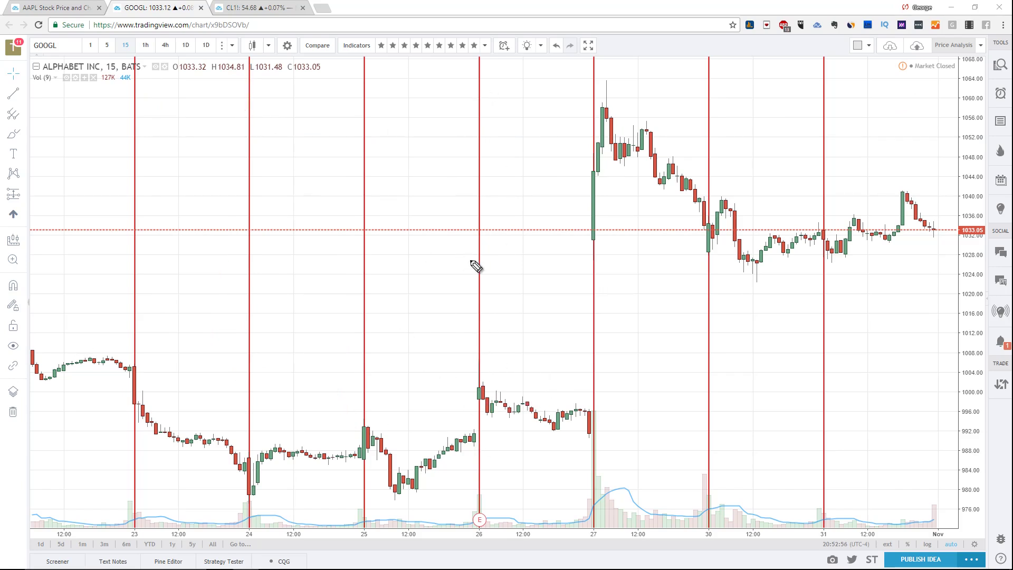
{"action": "mouse_move", "coordinate": [516, 294]}
{"action": "left_mouse_down"}
{"action": "mouse_move", "coordinate": [518, 320]}
{"action": "mouse_move", "coordinate": [497, 336]}
{"action": "mouse_move", "coordinate": [524, 348]}
{"action": "left_mouse_up"}
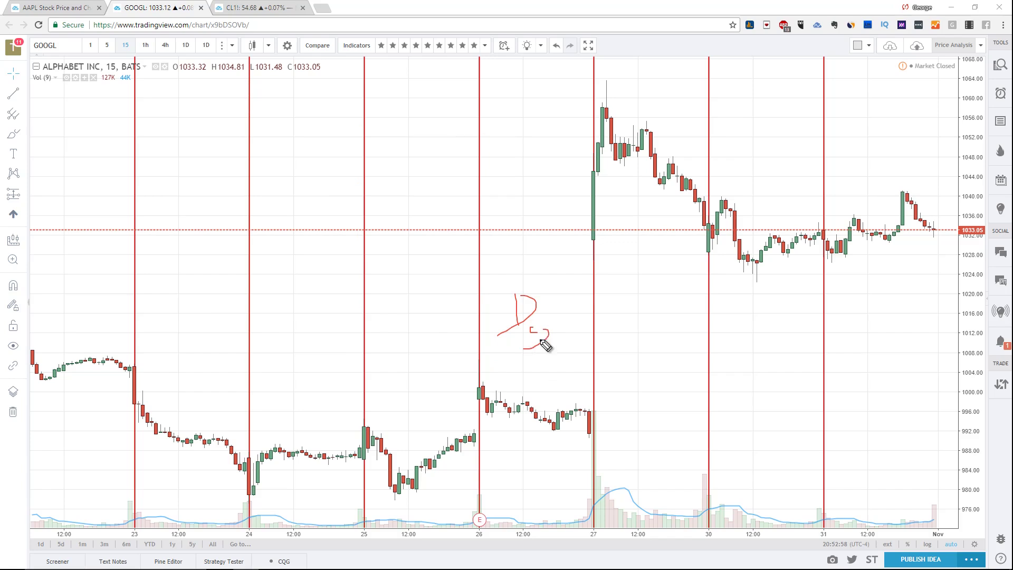
{"action": "left_click_drag", "start_coordinate": [611, 307], "coordinate": [609, 359]}
{"action": "left_click_drag", "start_coordinate": [649, 322], "coordinate": [646, 362]}
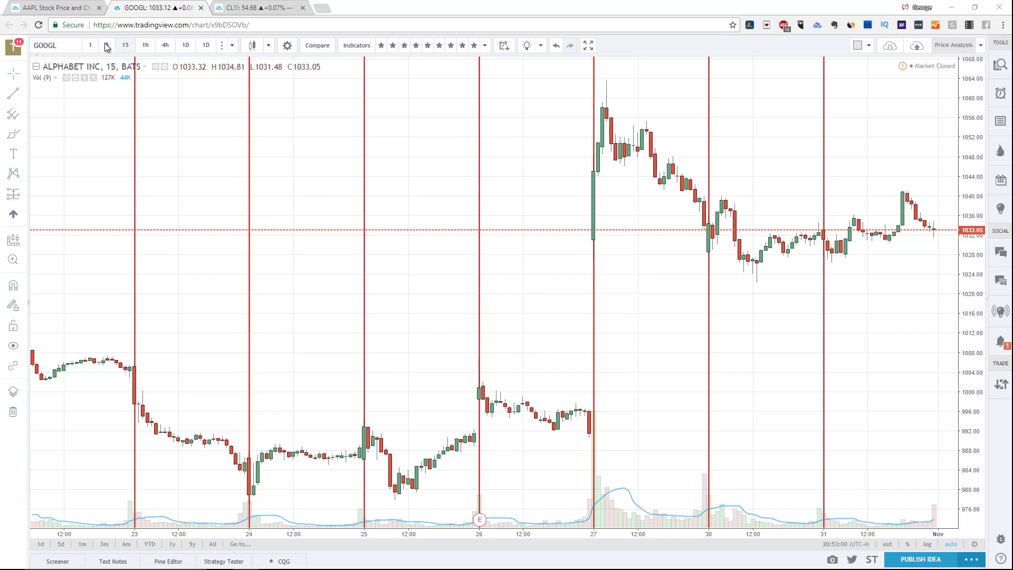
Switch to 4-hour candles, then daily candles, and glance at the interval list
{"action": "left_click", "coordinate": [159, 47]}
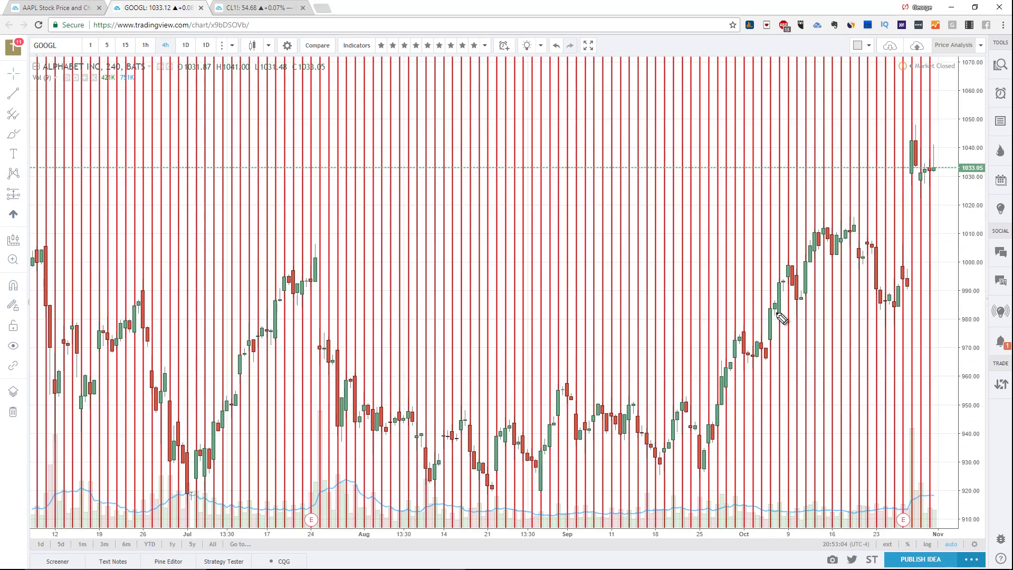
{"action": "left_click", "coordinate": [184, 45]}
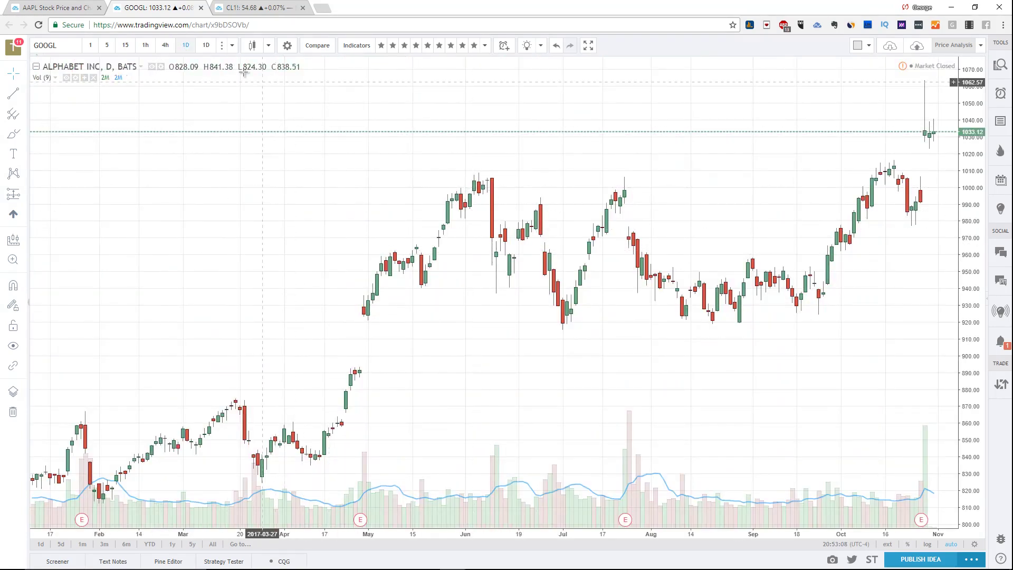
{"action": "left_click", "coordinate": [232, 46]}
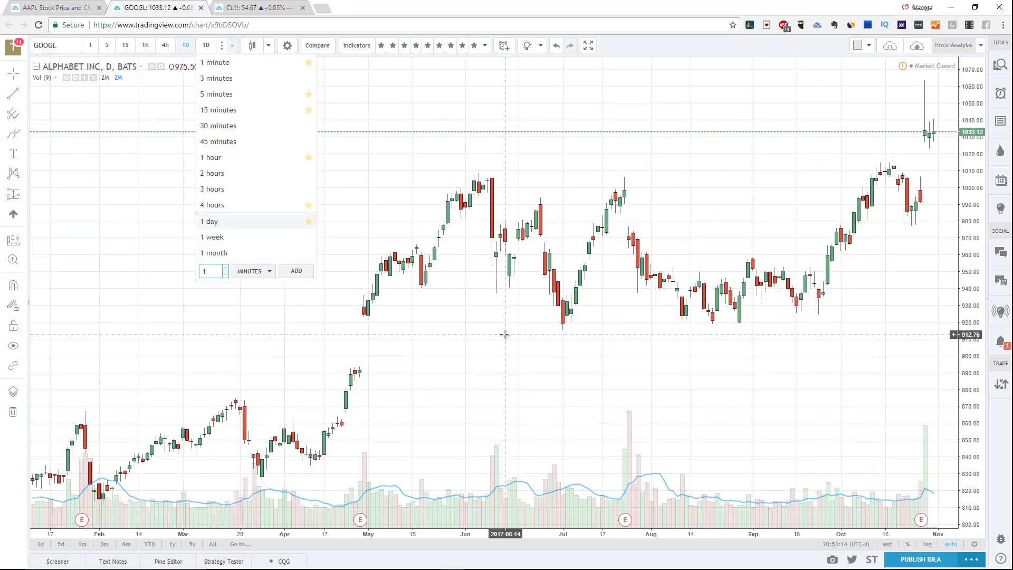
{"action": "left_click", "coordinate": [447, 326]}
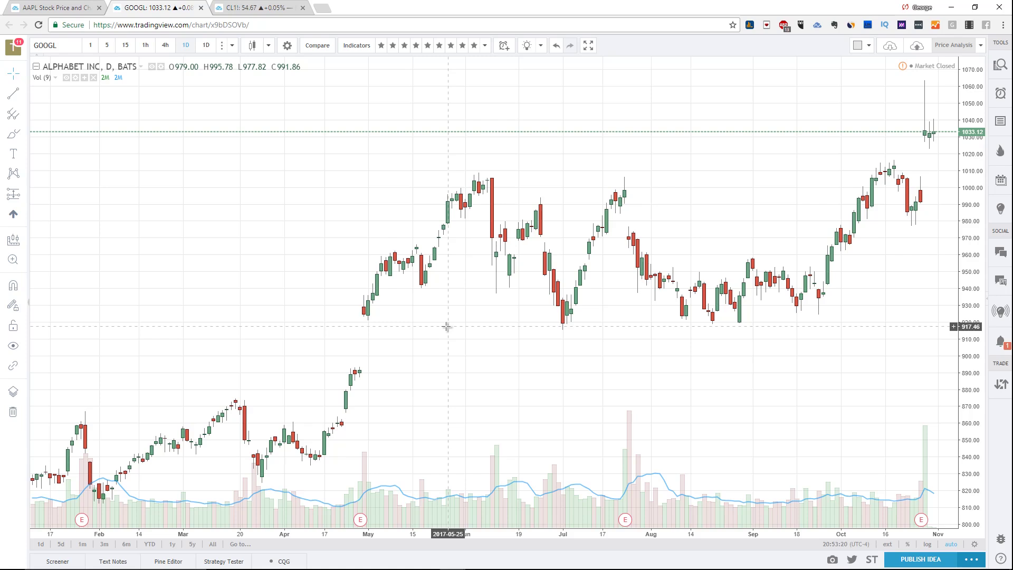
Try the 15, 5, 60 and 120-minute intervals in turn
{"action": "type", "text": "15"}
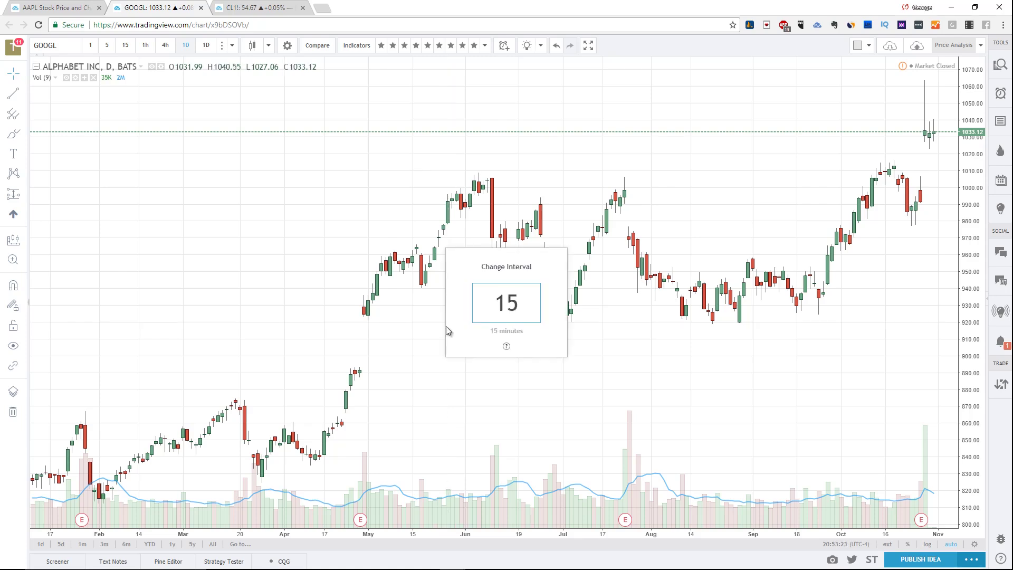
{"action": "key", "text": "Return"}
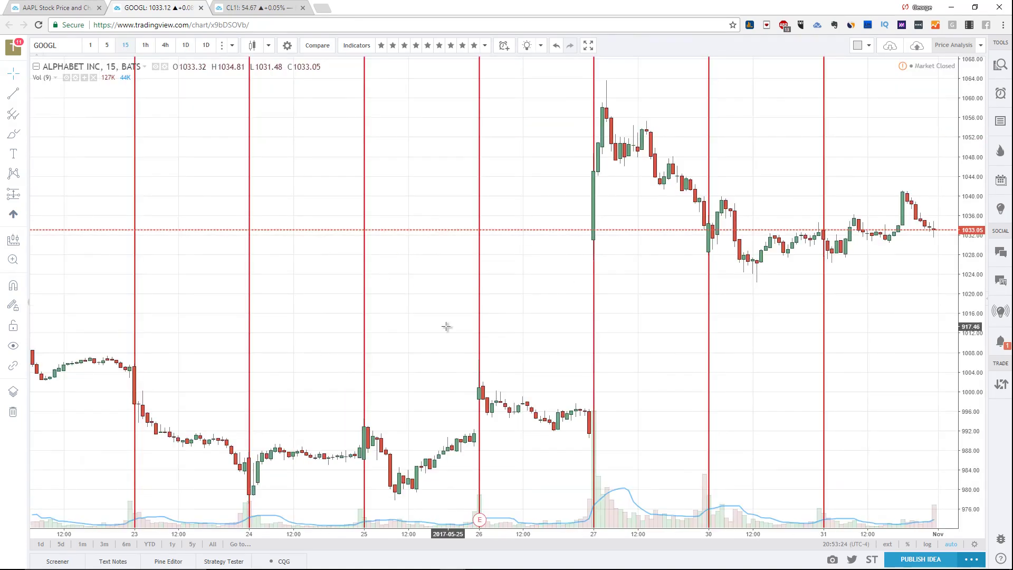
{"action": "type", "text": "5"}
{"action": "key", "text": "Return"}
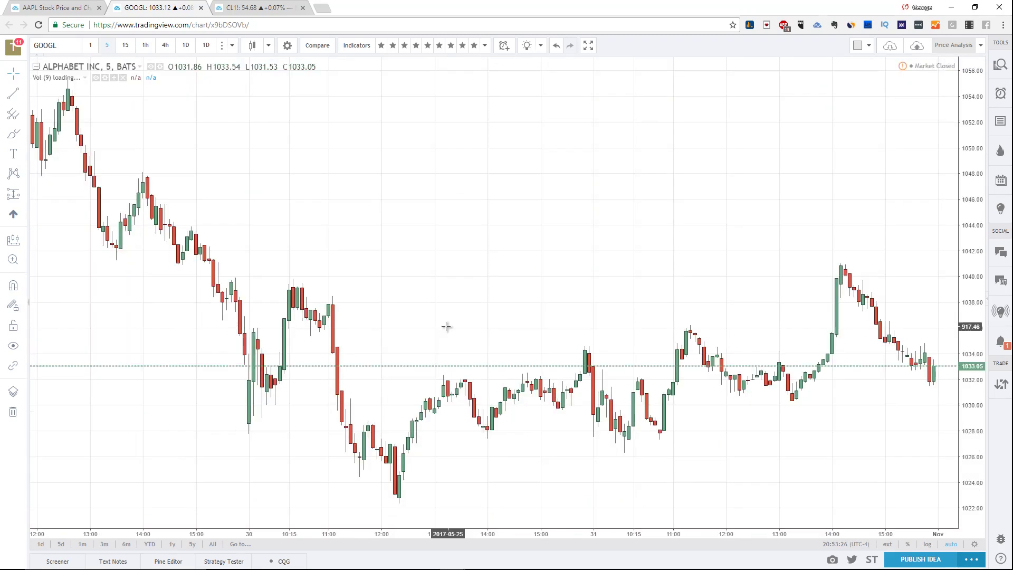
{"action": "type", "text": "60"}
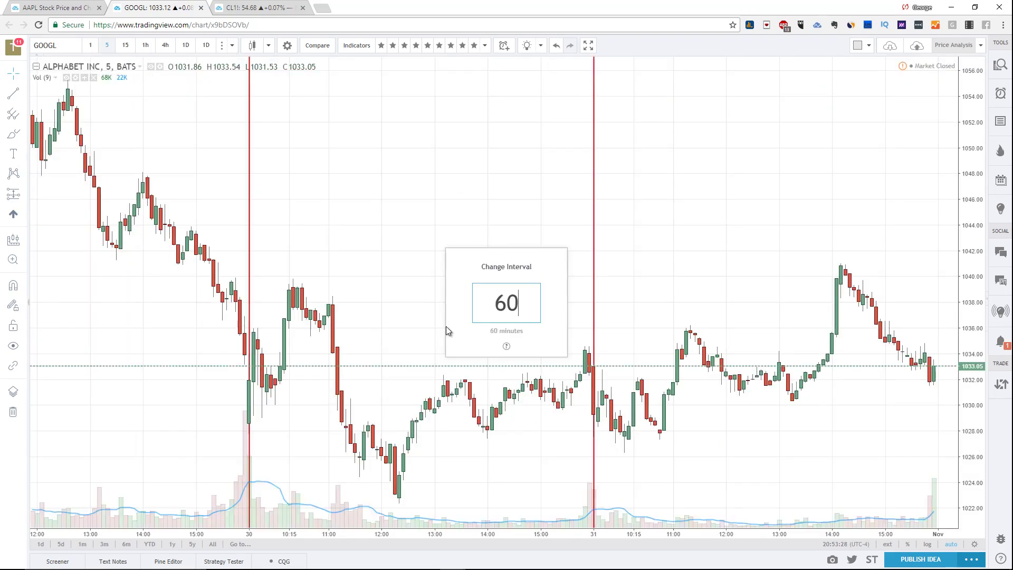
{"action": "key", "text": "Return"}
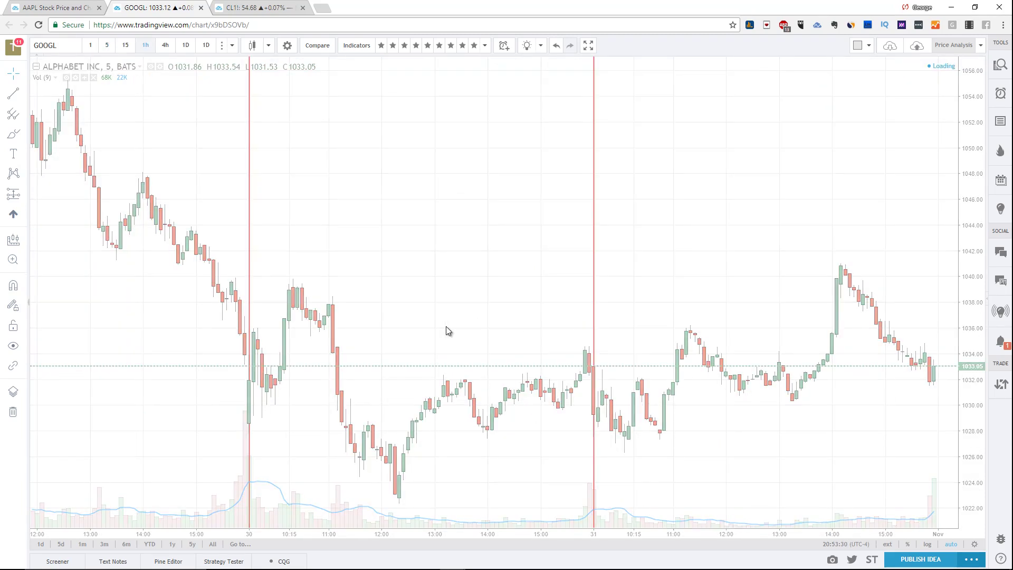
{"action": "type", "text": "120"}
{"action": "key", "text": "Return"}
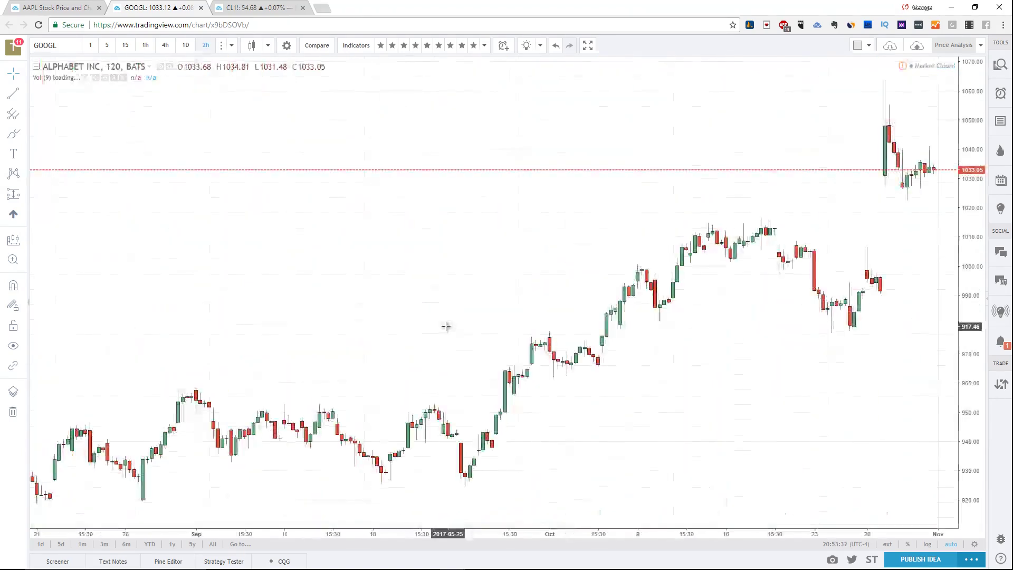
Apply a custom 34-minute interval and dismiss the symbol search opened by W
{"action": "type", "text": "34"}
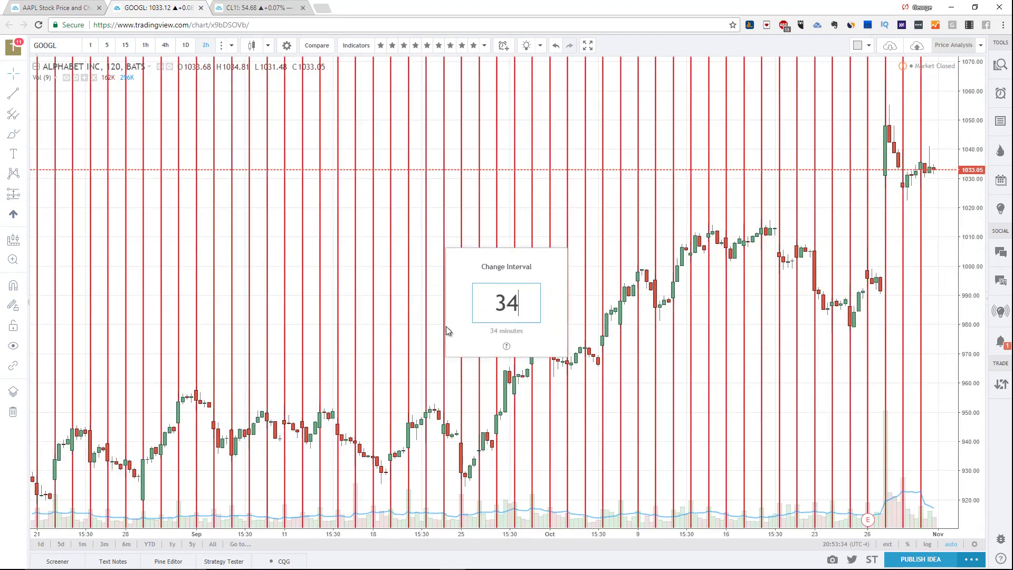
{"action": "key", "text": "Return"}
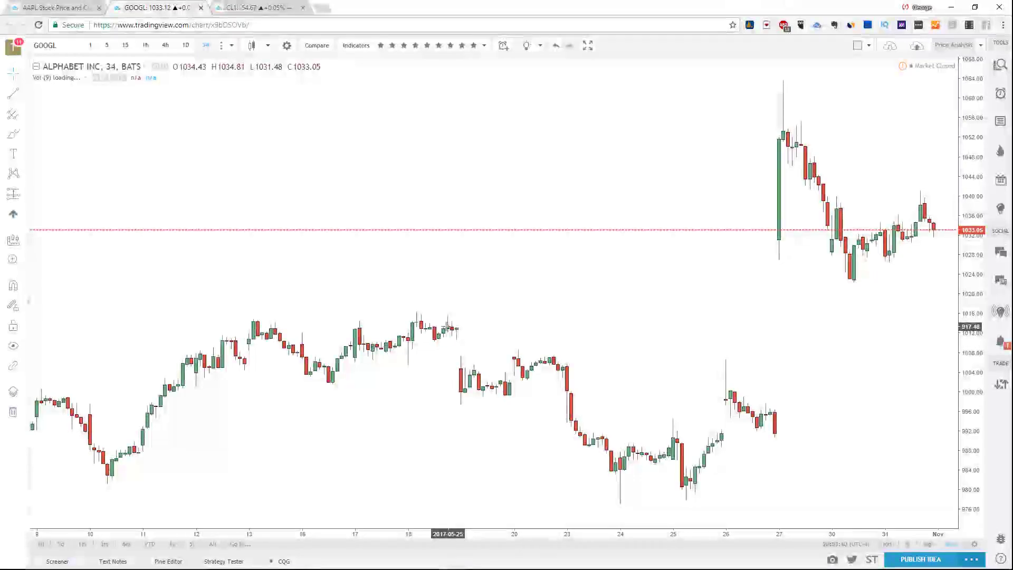
{"action": "type", "text": "W"}
{"action": "key", "text": "Escape"}
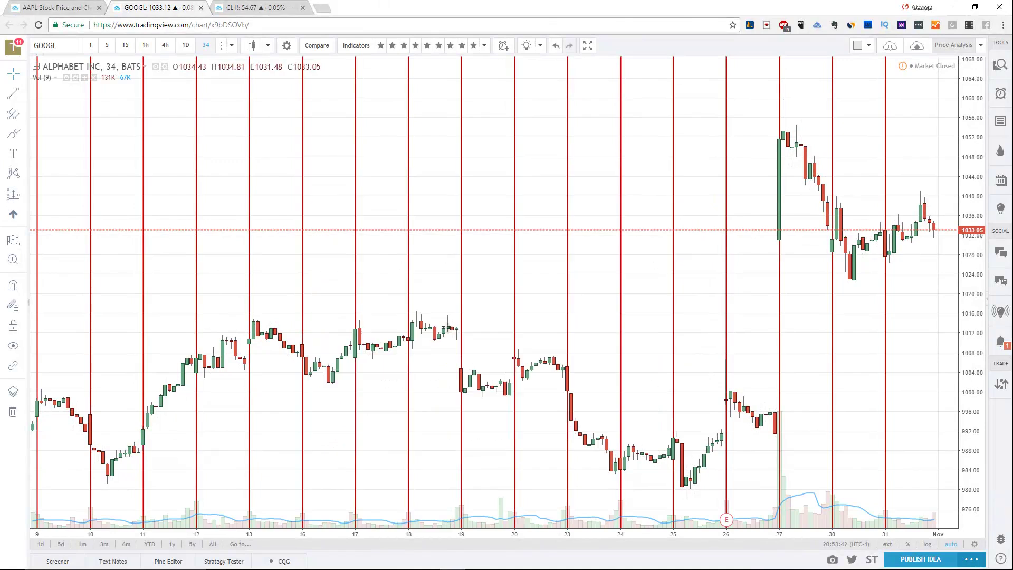
Switch to weekly candles and sketch red trend lines under 2016–2017, then clear them
{"action": "left_click", "coordinate": [236, 47]}
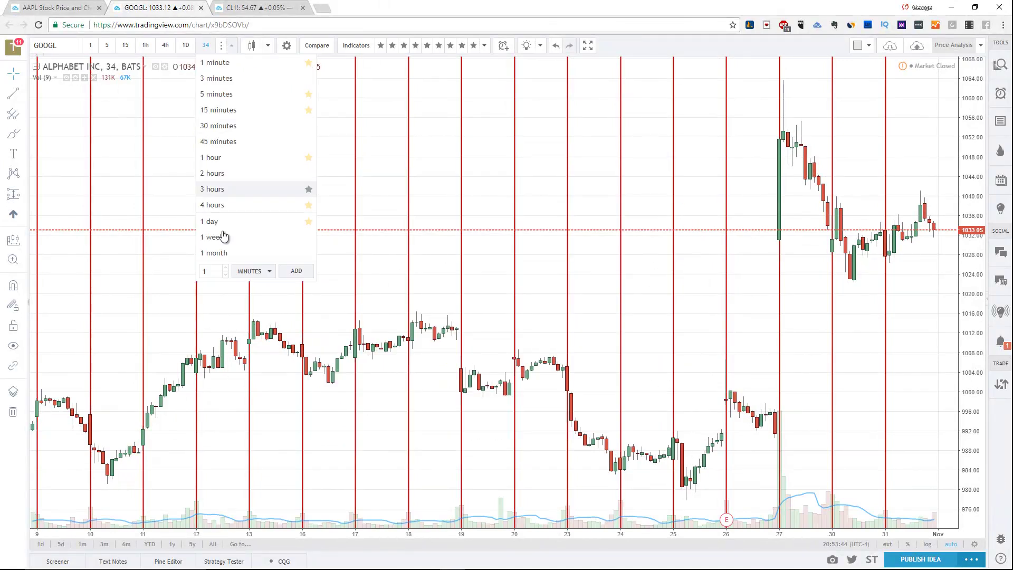
{"action": "left_click", "coordinate": [219, 240]}
{"action": "scroll", "coordinate": [341, 196], "scroll_direction": "up", "scroll_amount": 3}
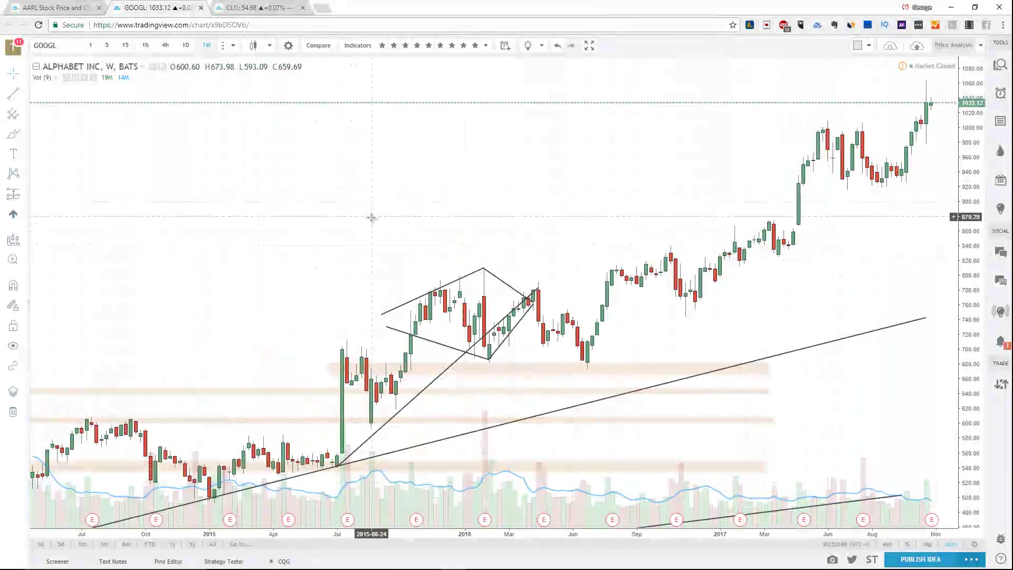
{"action": "left_click_drag", "start_coordinate": [445, 343], "coordinate": [535, 340]}
{"action": "left_click_drag", "start_coordinate": [607, 296], "coordinate": [822, 263]}
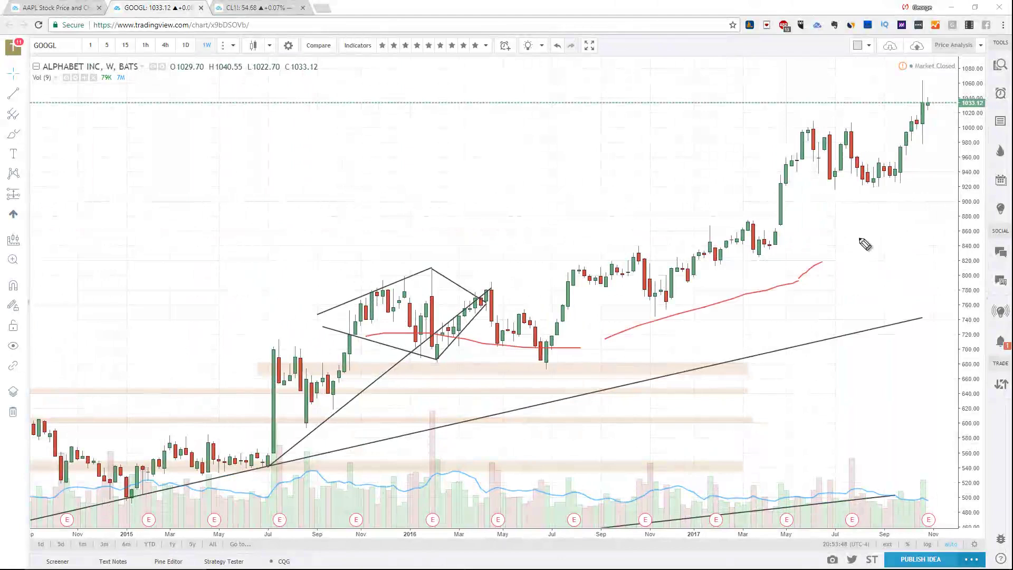
{"action": "left_click_drag", "start_coordinate": [815, 214], "coordinate": [922, 183]}
{"action": "key", "text": "Escape"}
Draw and clear a red level line near 810, then return to daily candles
{"action": "left_click_drag", "start_coordinate": [599, 269], "coordinate": [839, 269]}
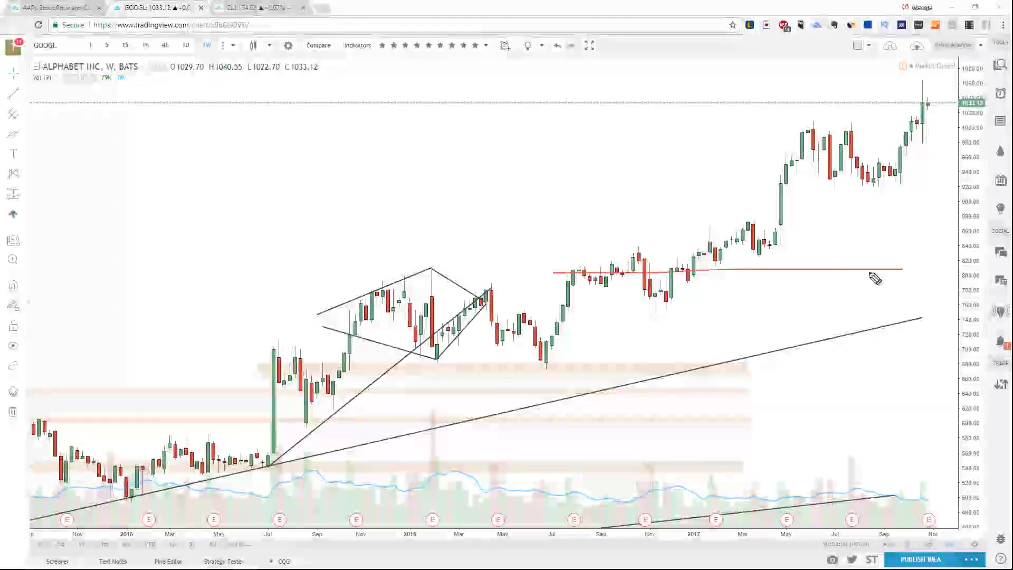
{"action": "left_click_drag", "start_coordinate": [776, 197], "coordinate": [927, 170]}
{"action": "key", "text": "Escape"}
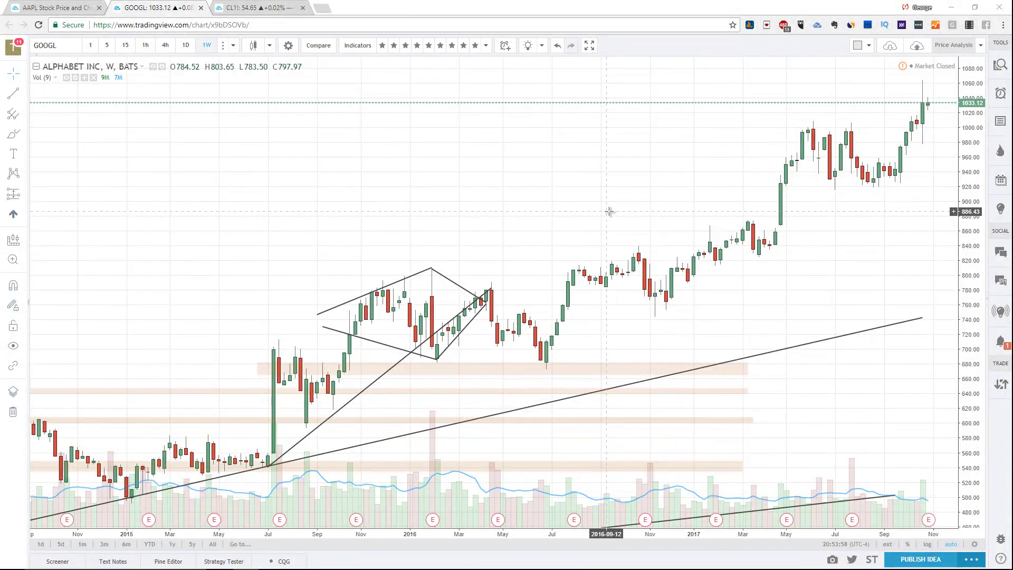
{"action": "left_click", "coordinate": [186, 45]}
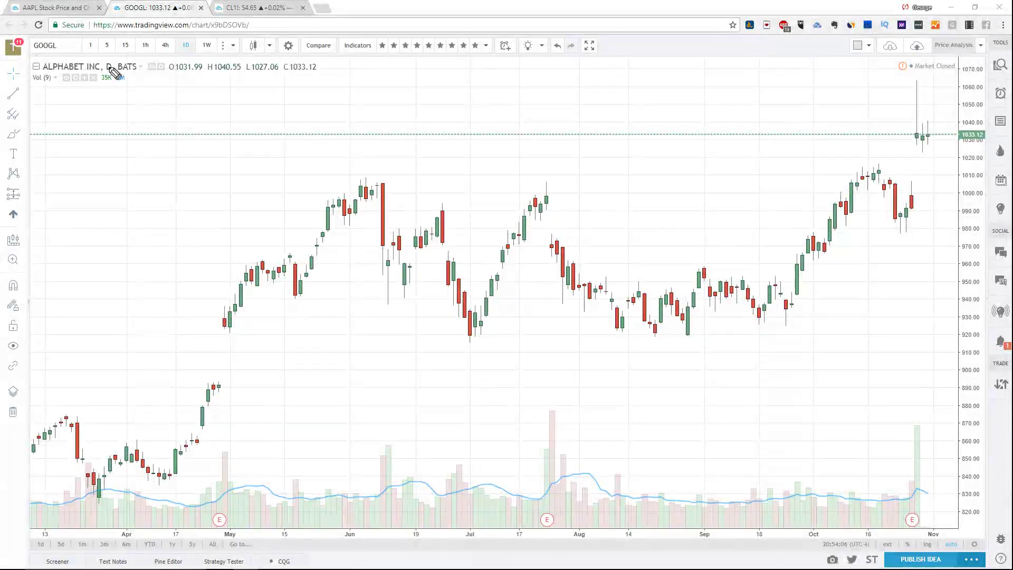
{"action": "left_click_drag", "start_coordinate": [86, 51], "coordinate": [274, 46]}
Circle the May–July and Sep–Oct candles in red, then erase the circles
{"action": "key", "text": "Escape"}
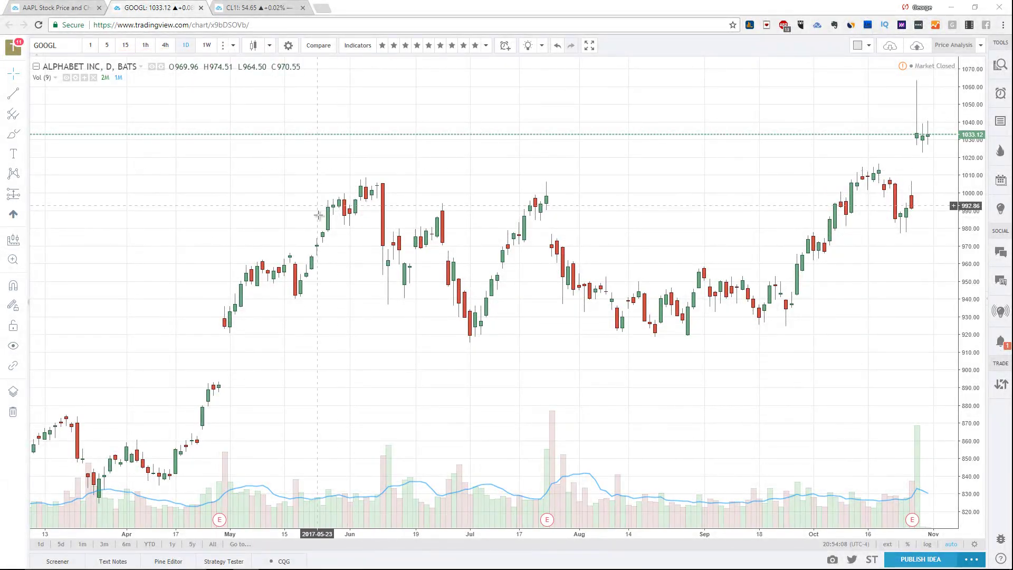
{"action": "left_click_drag", "start_coordinate": [373, 181], "coordinate": [430, 181]}
{"action": "left_click_drag", "start_coordinate": [735, 187], "coordinate": [955, 190]}
{"action": "key", "text": "e"}
{"action": "mouse_move", "coordinate": [253, 30]}
{"action": "left_mouse_down"}
{"action": "mouse_move", "coordinate": [310, 63]}
{"action": "mouse_move", "coordinate": [237, 52]}
{"action": "left_mouse_up"}
{"action": "key", "text": "e"}
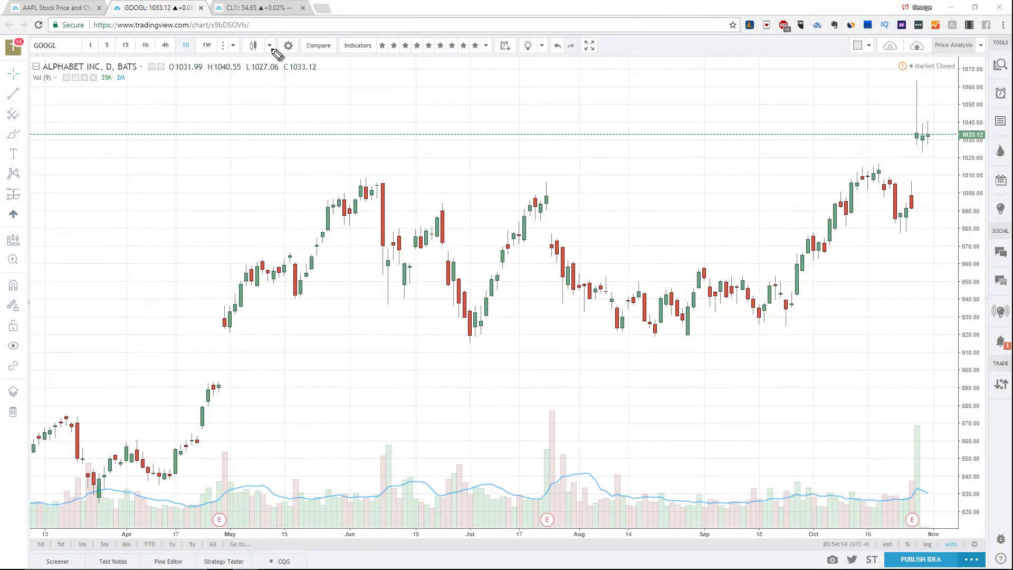
Change the chart style to OHLC bars
{"action": "left_click", "coordinate": [270, 49]}
{"action": "key", "text": "Escape"}
{"action": "left_click", "coordinate": [270, 49]}
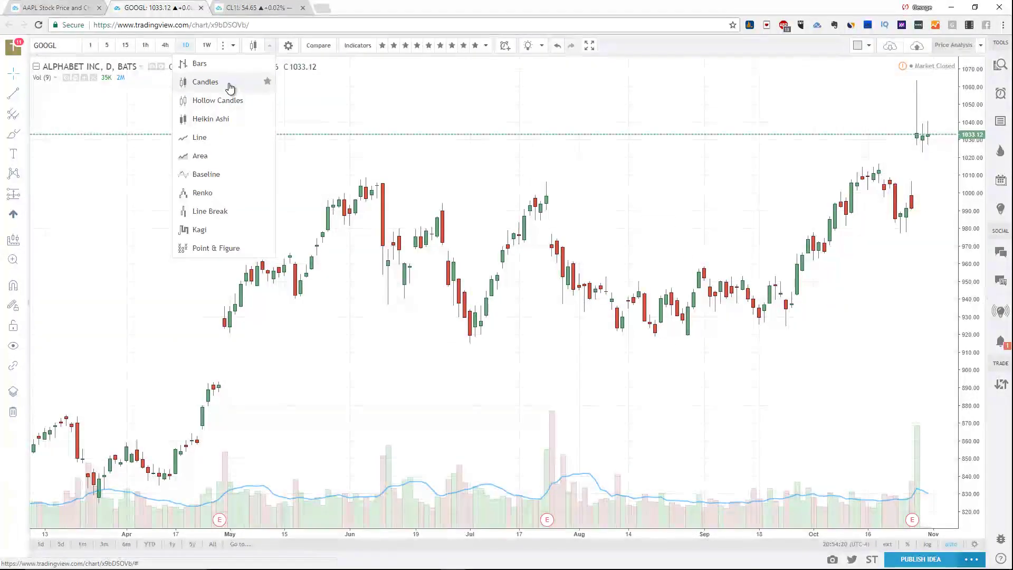
{"action": "left_click", "coordinate": [211, 64]}
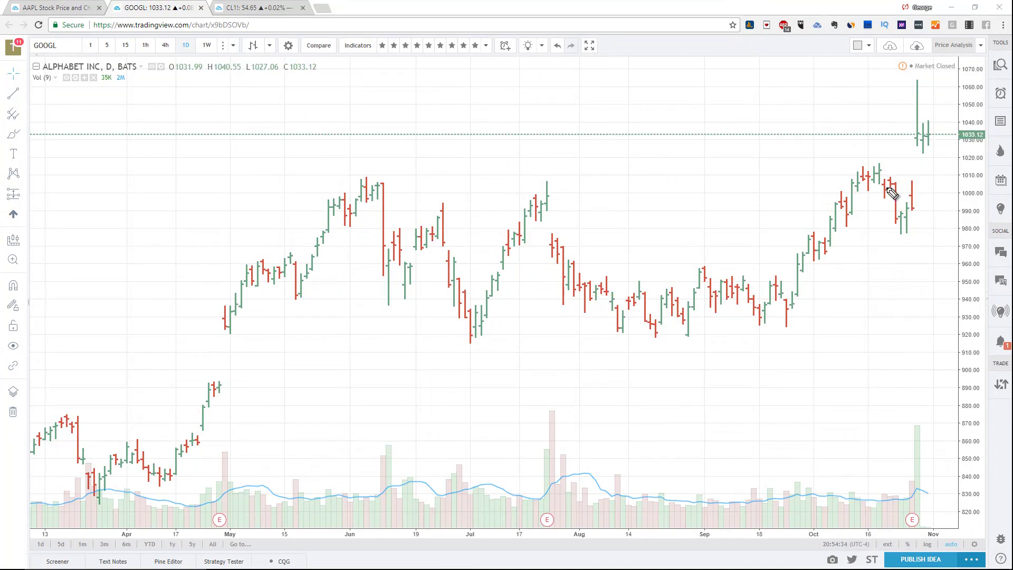
Mark the sideways August–September price range, then undo the markings
{"action": "mouse_move", "coordinate": [815, 290]}
{"action": "left_mouse_down"}
{"action": "mouse_move", "coordinate": [655, 316]}
{"action": "mouse_move", "coordinate": [671, 296]}
{"action": "mouse_move", "coordinate": [694, 311]}
{"action": "mouse_move", "coordinate": [576, 312]}
{"action": "left_mouse_up"}
{"action": "key", "text": "ctrl+z"}
{"action": "mouse_move", "coordinate": [592, 310]}
{"action": "left_mouse_down"}
{"action": "mouse_move", "coordinate": [688, 294]}
{"action": "mouse_move", "coordinate": [622, 283]}
{"action": "mouse_move", "coordinate": [626, 324]}
{"action": "mouse_move", "coordinate": [672, 299]}
{"action": "mouse_move", "coordinate": [585, 301]}
{"action": "mouse_move", "coordinate": [651, 293]}
{"action": "mouse_move", "coordinate": [623, 311]}
{"action": "left_mouse_up"}
{"action": "key", "text": "ctrl+z"}
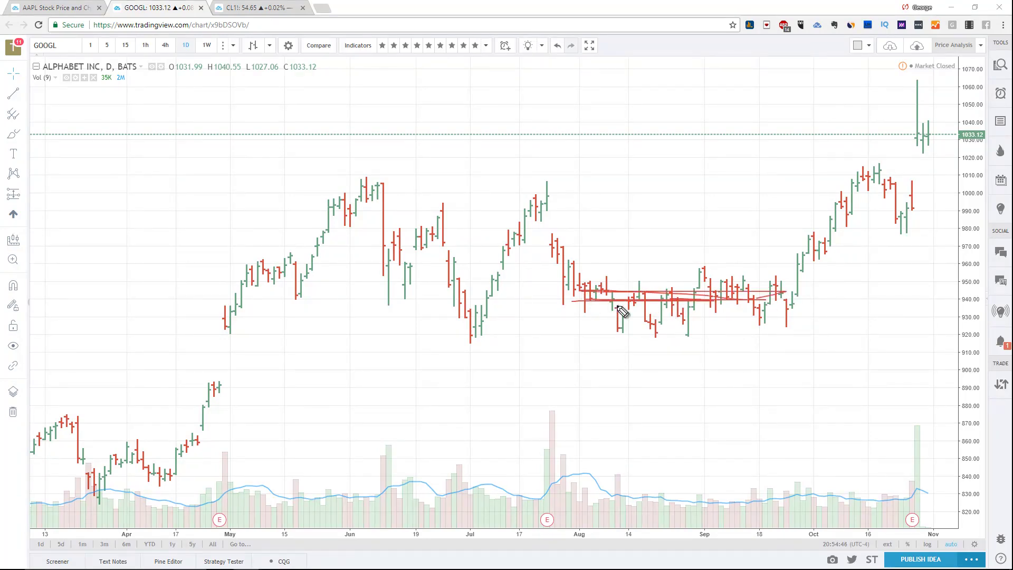
{"action": "key", "text": "ctrl+z"}
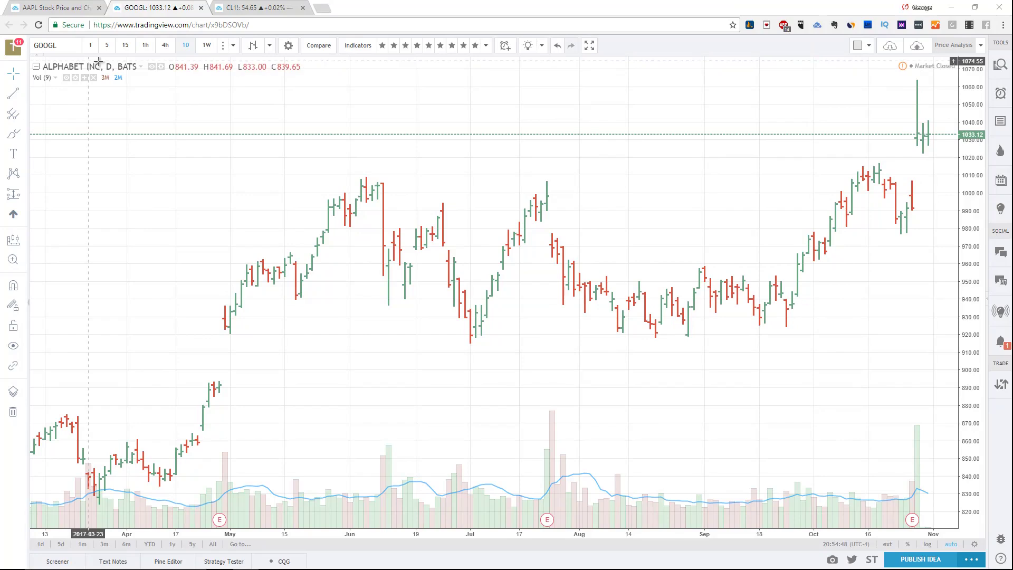
{"action": "left_click", "coordinate": [269, 46]}
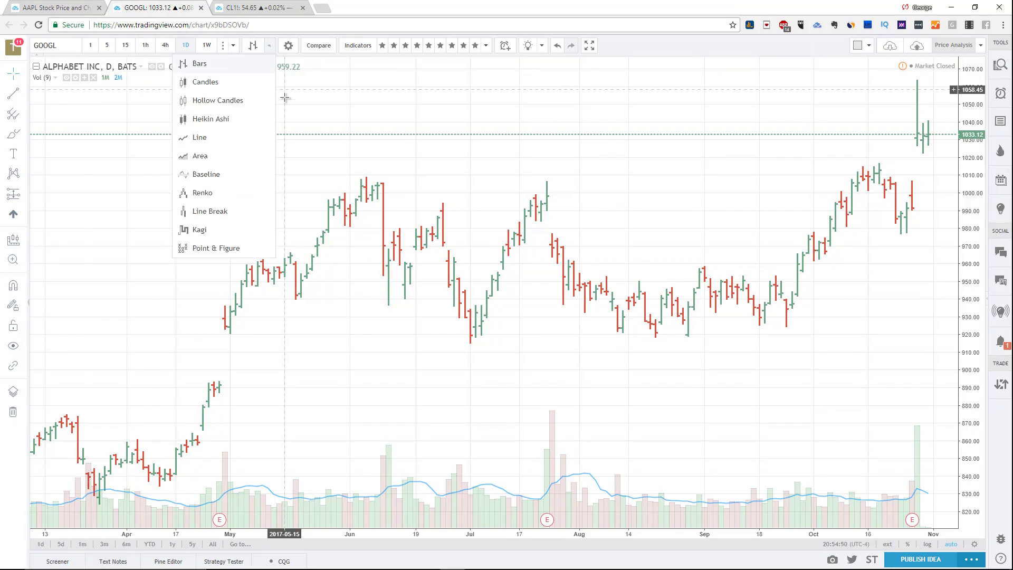
Switch to candles, then to a line chart and trace its uptrend
{"action": "left_click", "coordinate": [215, 100]}
{"action": "scroll", "coordinate": [595, 353], "scroll_direction": "up", "scroll_amount": 1}
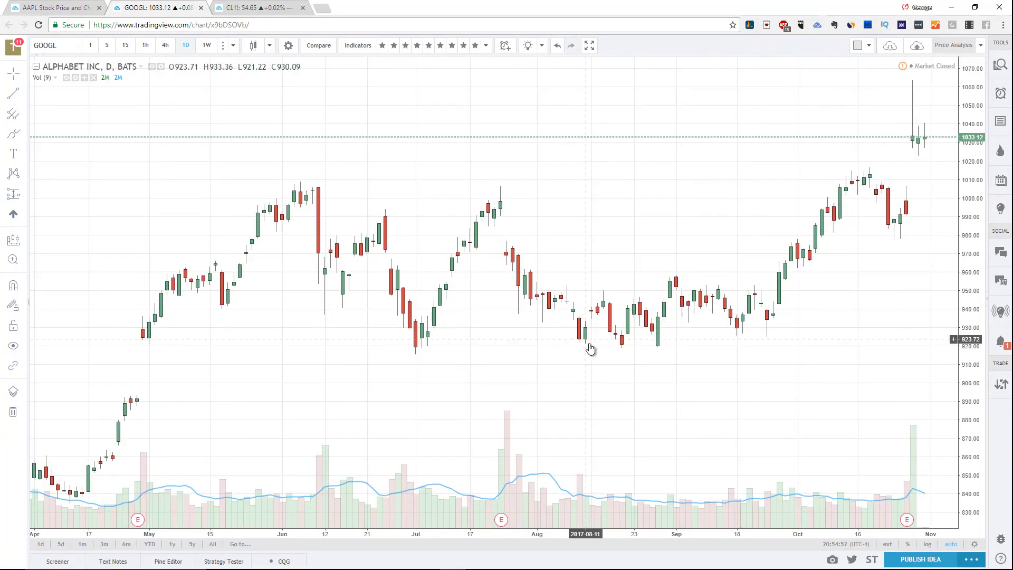
{"action": "left_click", "coordinate": [269, 45]}
{"action": "left_click", "coordinate": [229, 146]}
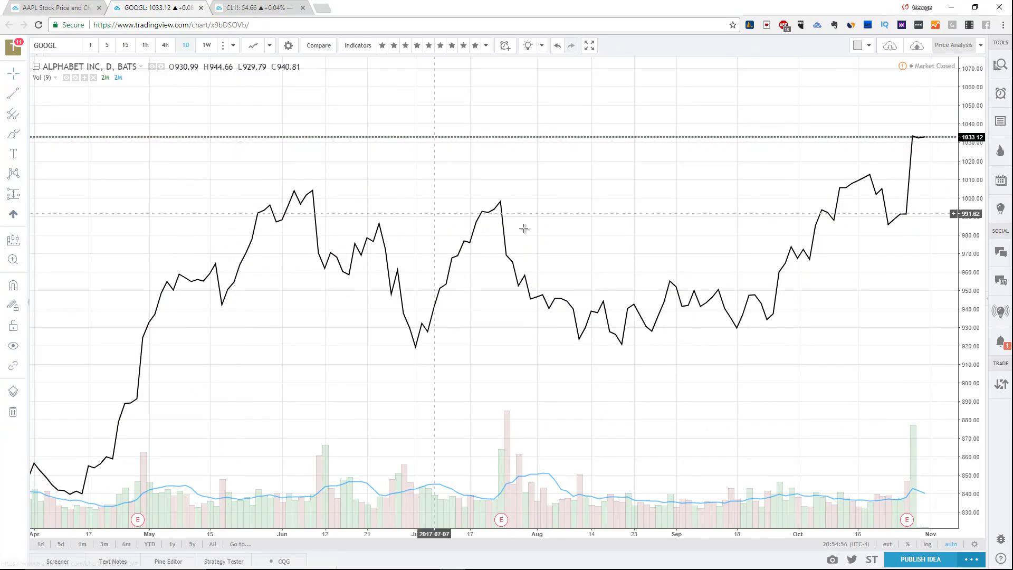
{"action": "scroll", "coordinate": [524, 206], "scroll_direction": "down", "scroll_amount": 2}
{"action": "mouse_move", "coordinate": [313, 446]}
{"action": "left_mouse_down"}
{"action": "mouse_move", "coordinate": [422, 334]}
{"action": "mouse_move", "coordinate": [852, 184]}
{"action": "mouse_move", "coordinate": [735, 220]}
{"action": "left_mouse_up"}
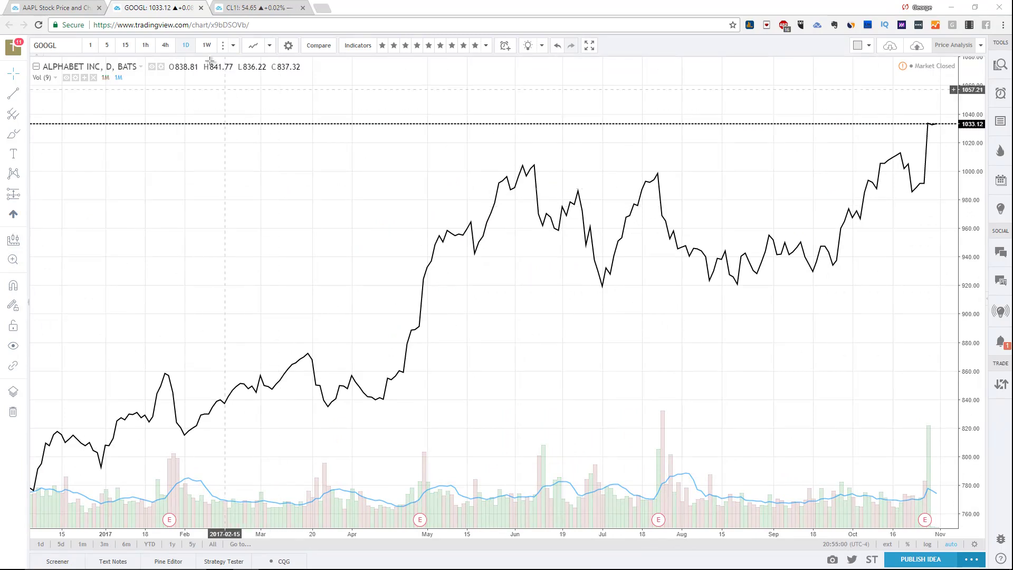
Preview the chart as Renko bricks, then switch back to candles
{"action": "left_click", "coordinate": [270, 45]}
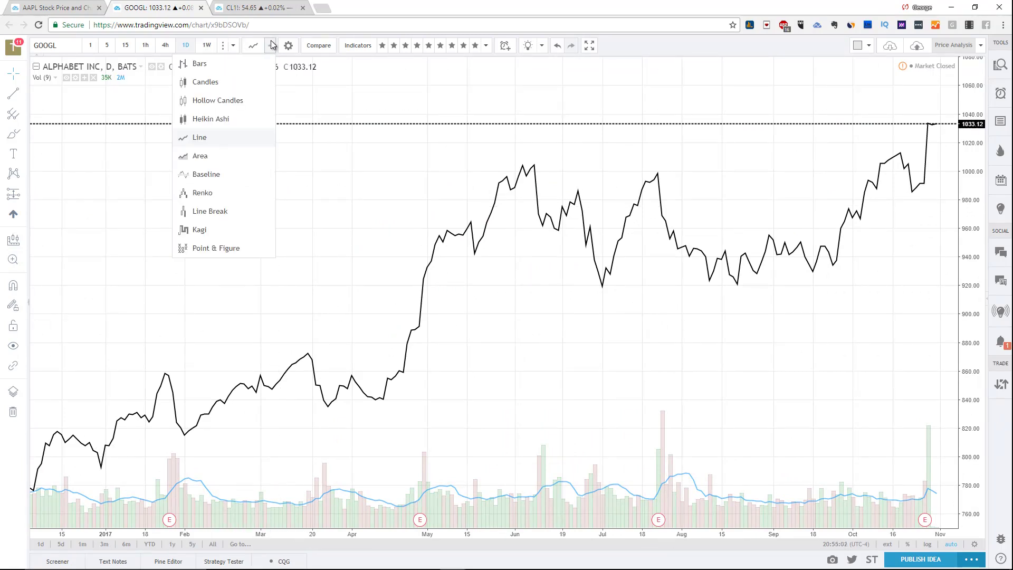
{"action": "left_click", "coordinate": [237, 193]}
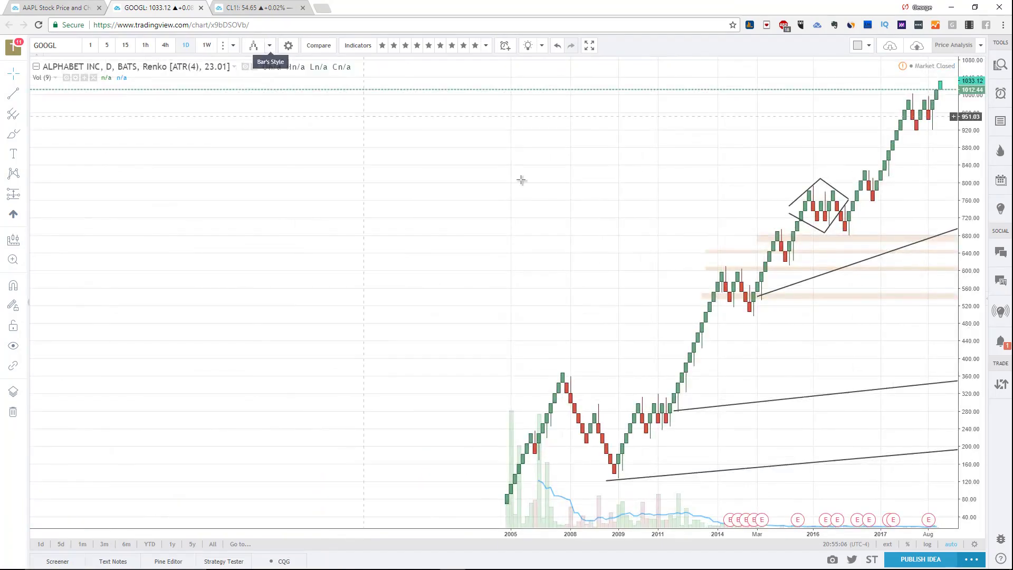
{"action": "left_click", "coordinate": [271, 48]}
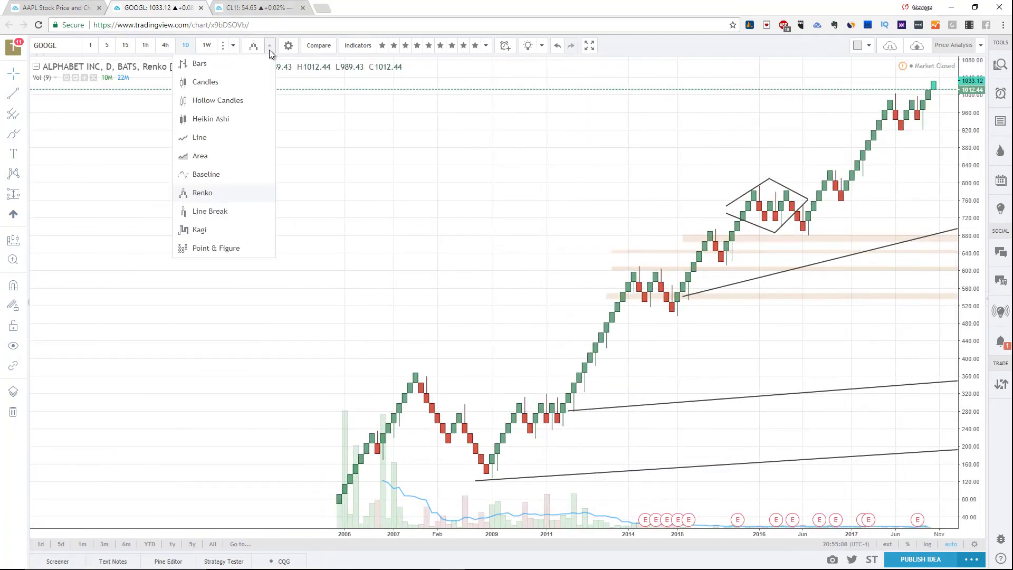
{"action": "left_click", "coordinate": [232, 84]}
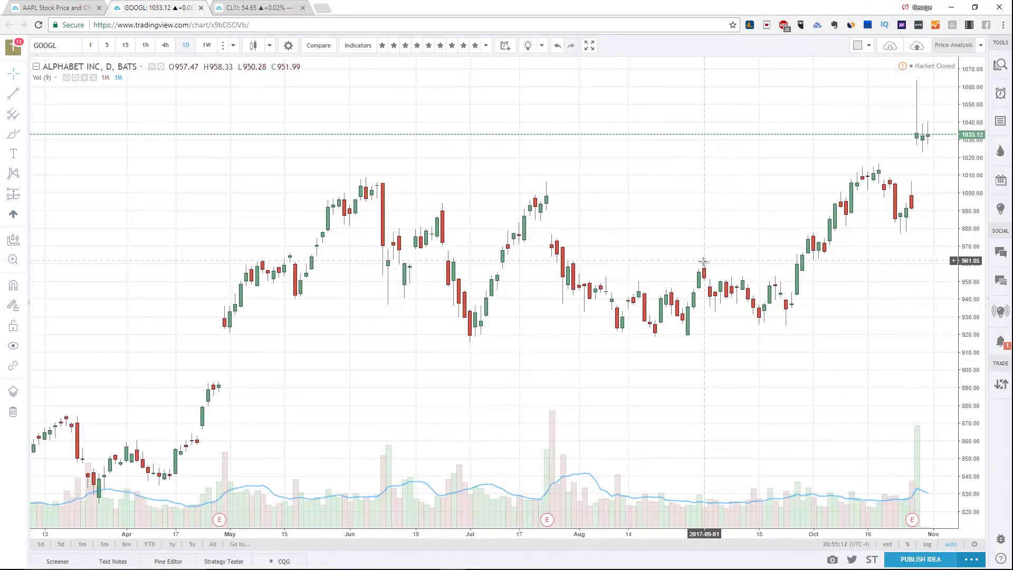
{"action": "left_click", "coordinate": [288, 48]}
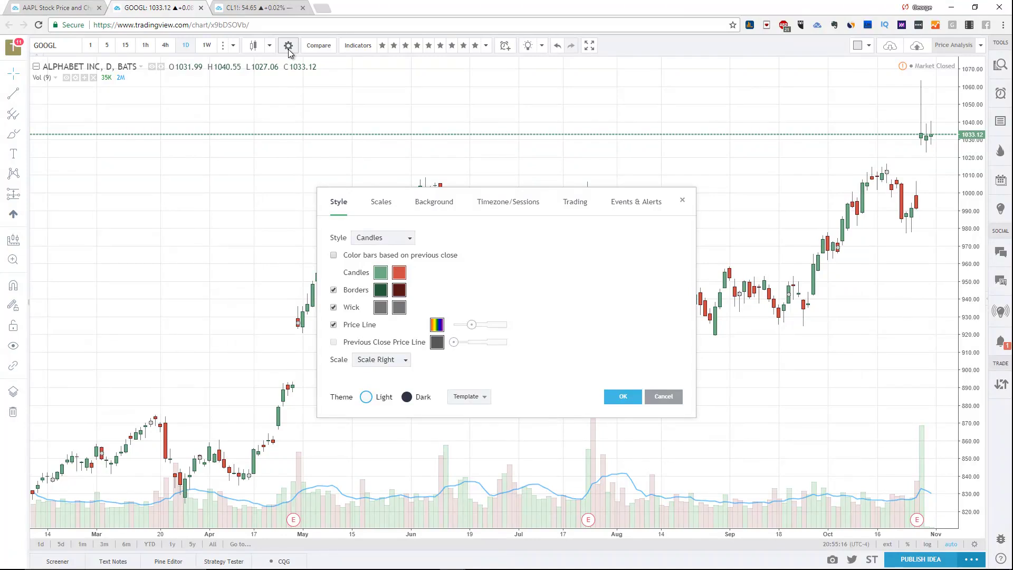
In the Style settings, color the GOOGL candles white for rising and black for falling
{"action": "left_click_drag", "start_coordinate": [285, 52], "coordinate": [278, 24]}
{"action": "left_click_drag", "start_coordinate": [376, 287], "coordinate": [406, 294]}
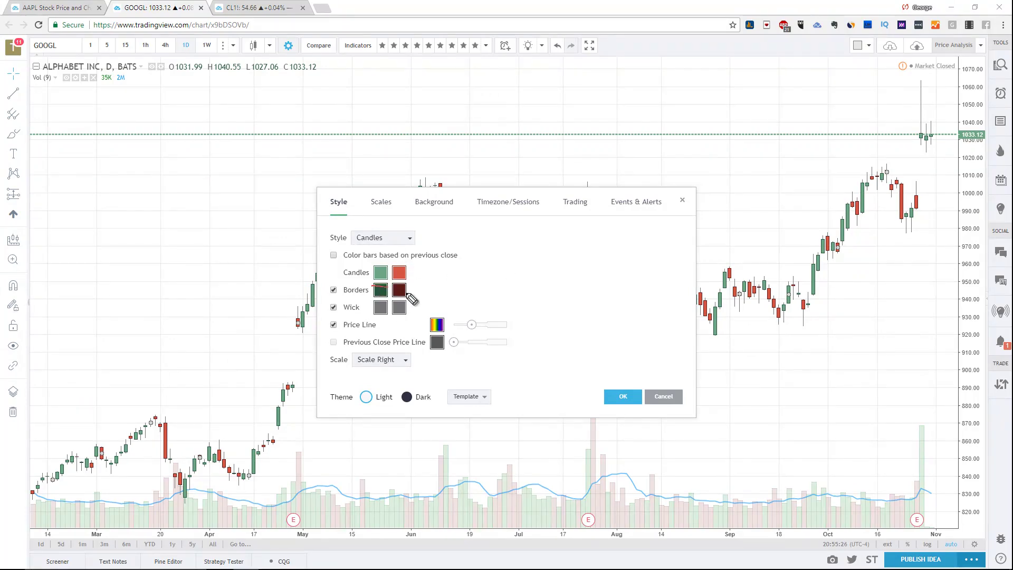
{"action": "left_click", "coordinate": [380, 273]}
{"action": "left_click", "coordinate": [381, 288]}
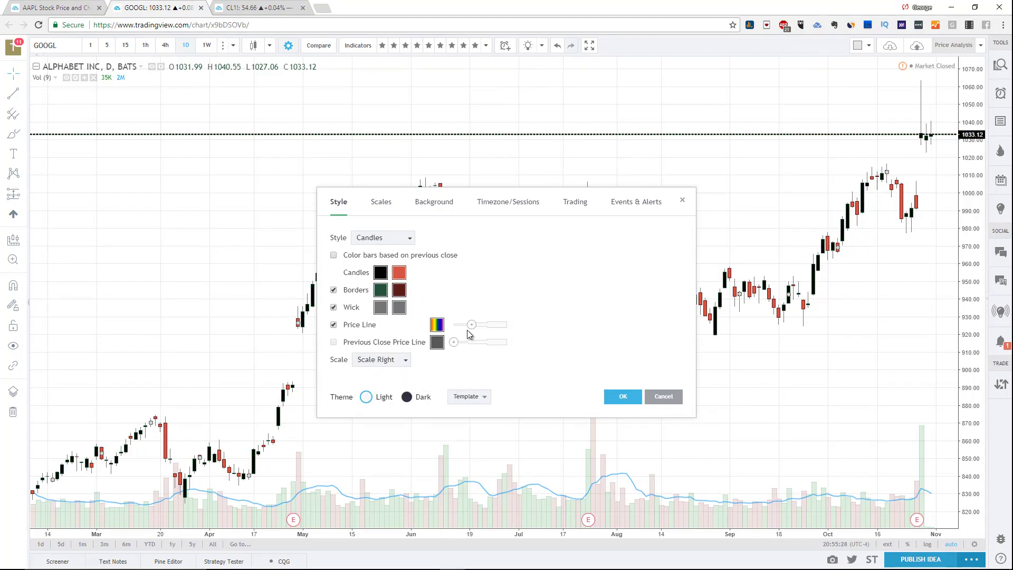
{"action": "left_click", "coordinate": [398, 274]}
{"action": "left_click", "coordinate": [445, 326]}
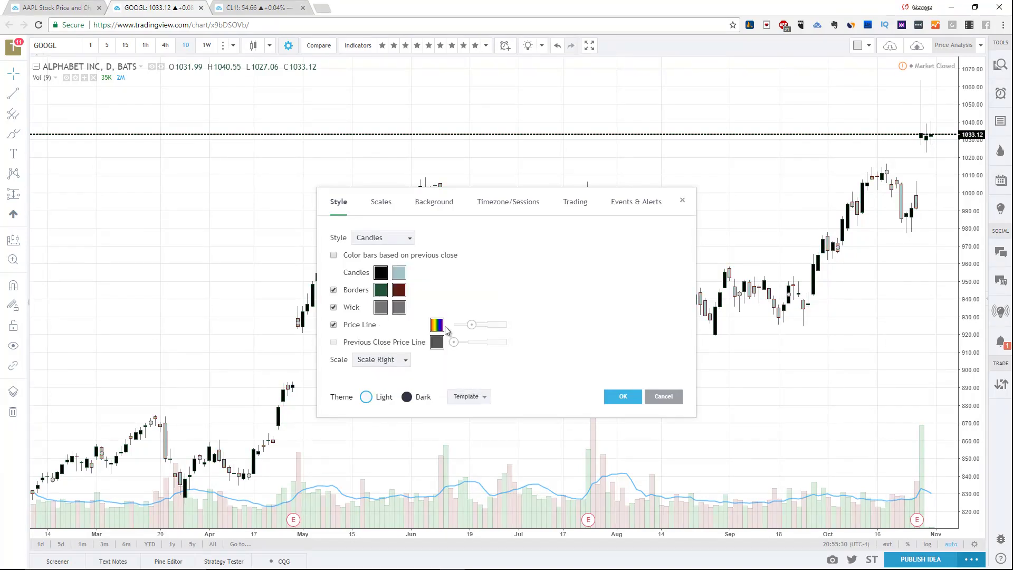
{"action": "left_click", "coordinate": [382, 278]}
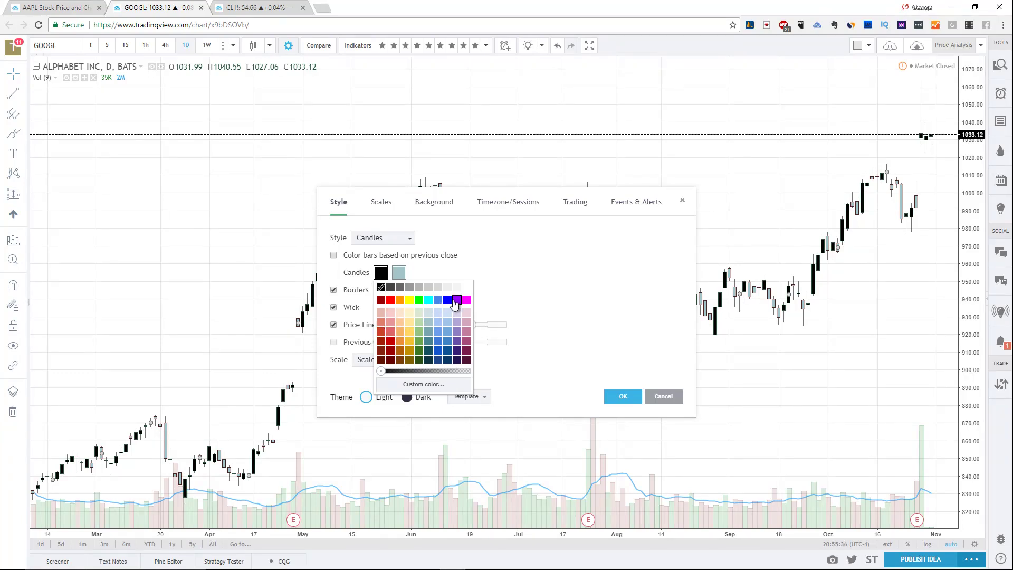
{"action": "left_click", "coordinate": [466, 287]}
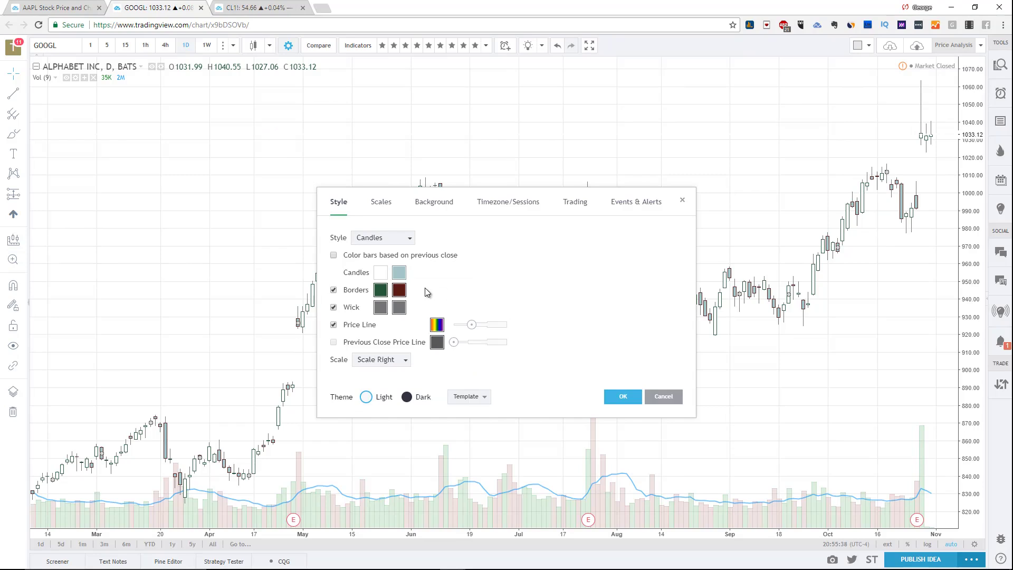
{"action": "left_click", "coordinate": [398, 273]}
{"action": "left_click", "coordinate": [398, 288]}
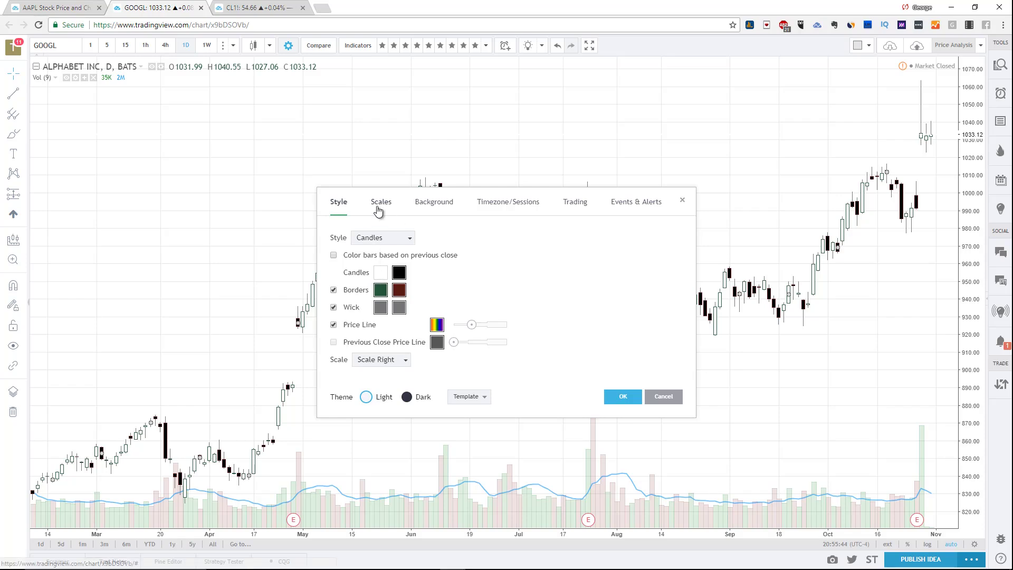
On the Background settings, change the chart background from black to light grey
{"action": "left_click", "coordinate": [430, 209]}
{"action": "left_click", "coordinate": [393, 238]}
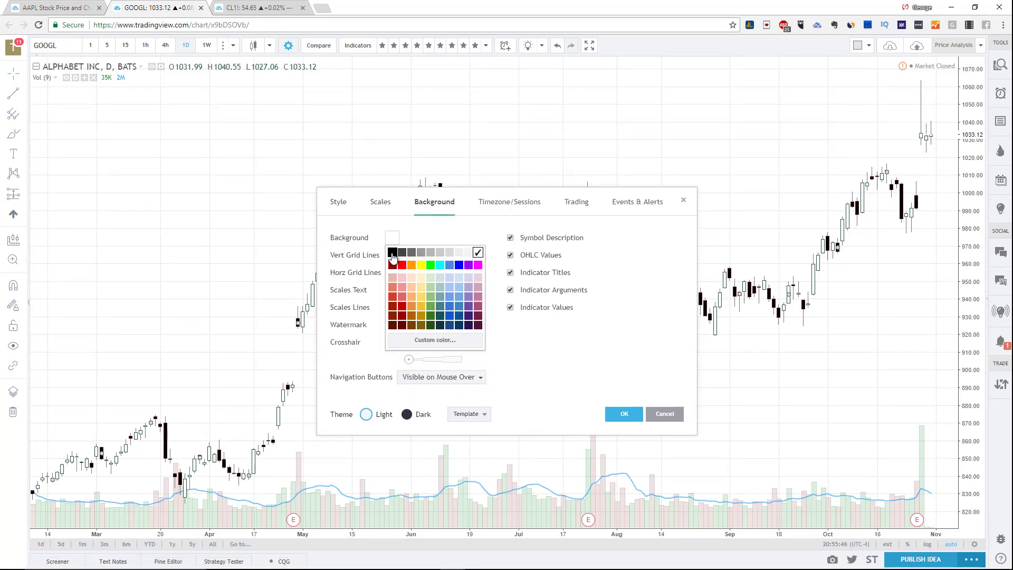
{"action": "left_click", "coordinate": [392, 253]}
{"action": "left_click", "coordinate": [392, 238]}
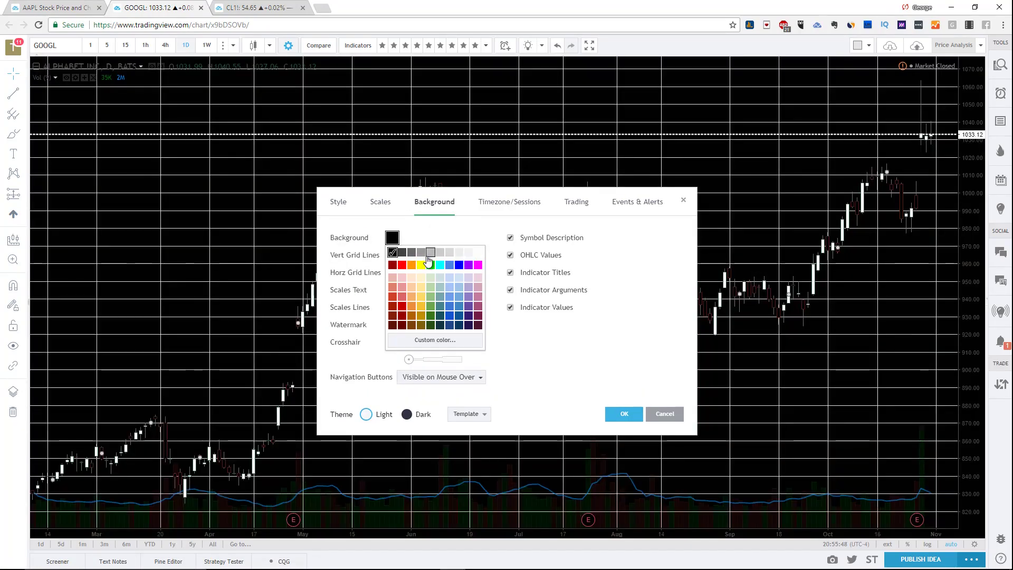
{"action": "left_click", "coordinate": [430, 253]}
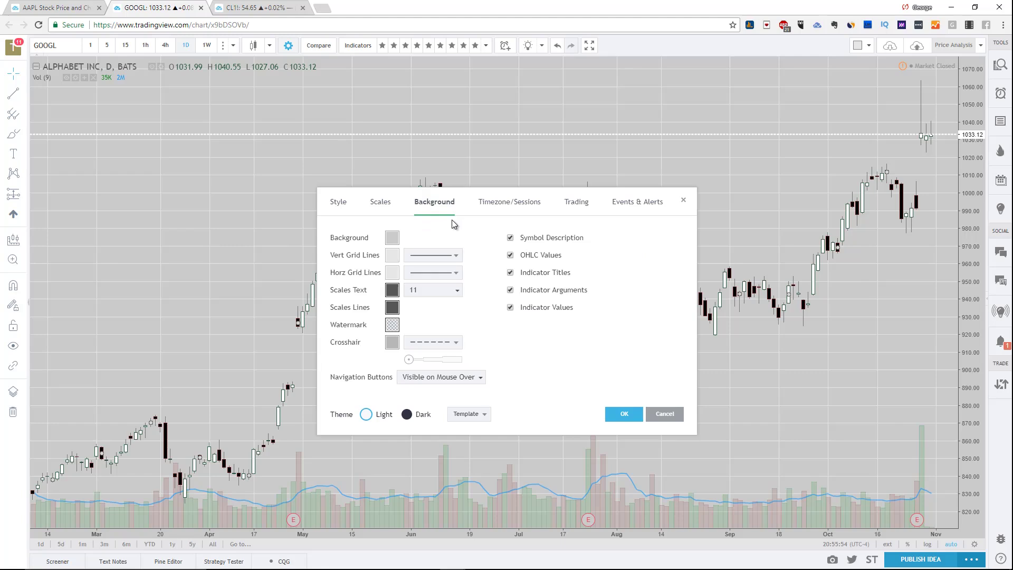
{"action": "left_click", "coordinate": [342, 211]}
Look through the Scales, Time zone, Trading, Events and Style settings pages
{"action": "left_click", "coordinate": [387, 210]}
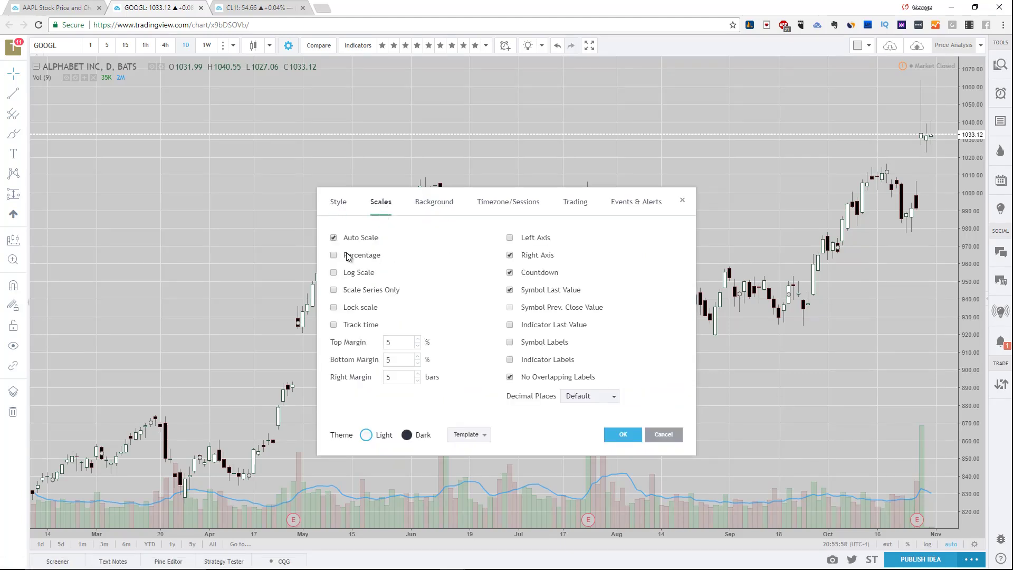
{"action": "left_click", "coordinate": [499, 211]}
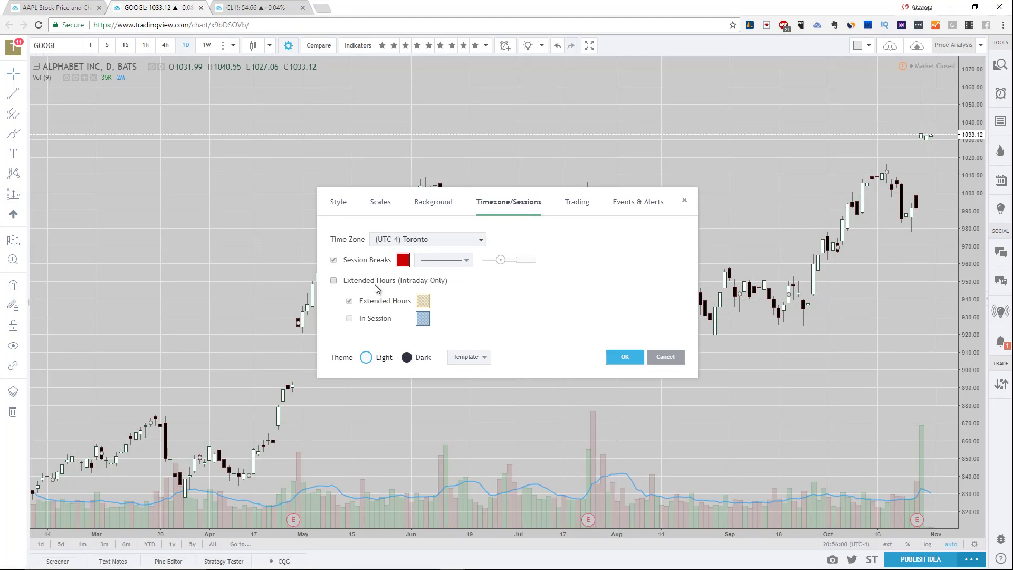
{"action": "left_click", "coordinate": [576, 202]}
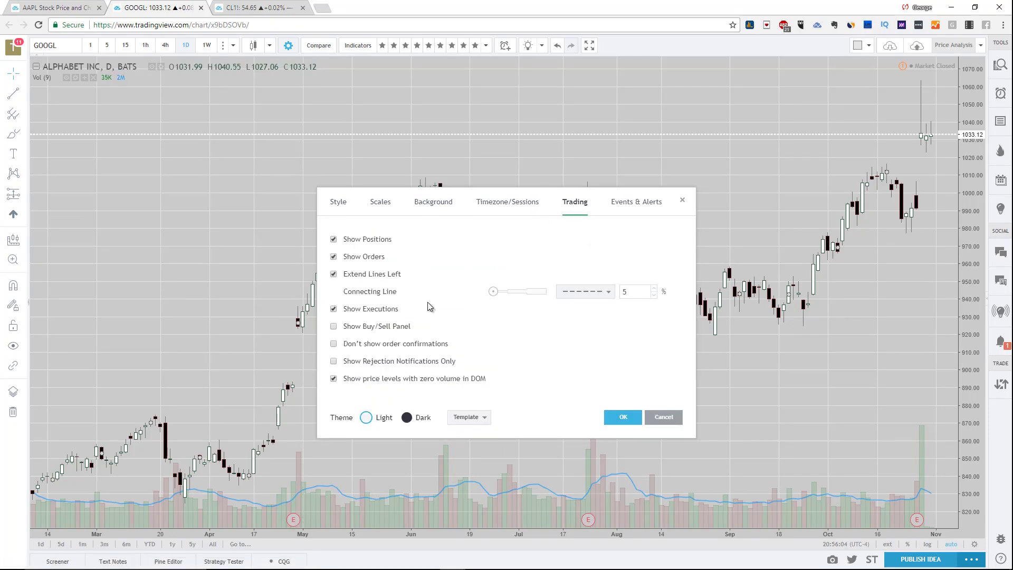
{"action": "left_click", "coordinate": [636, 202]}
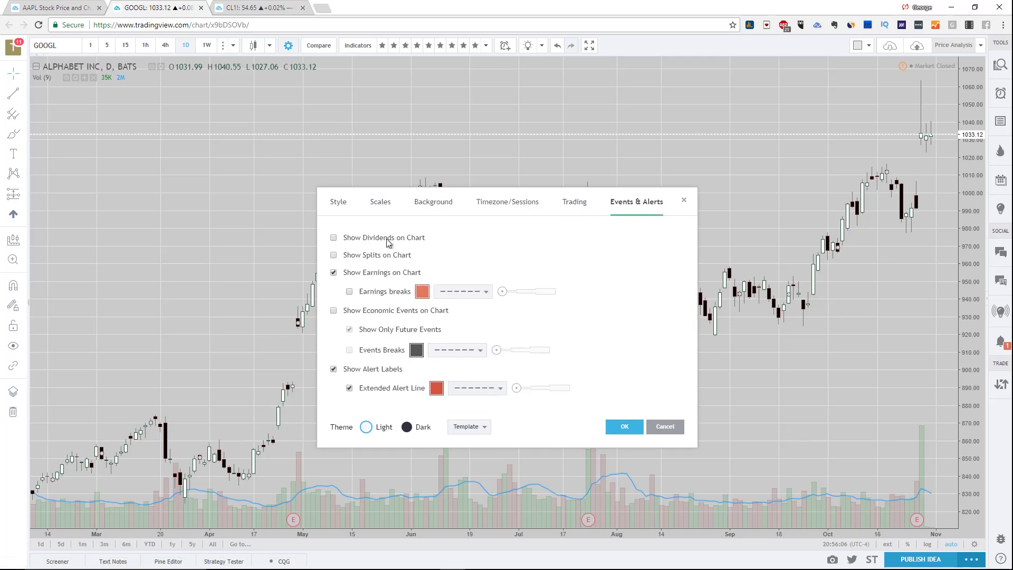
{"action": "left_click", "coordinate": [338, 207]}
{"action": "left_click", "coordinate": [381, 203]}
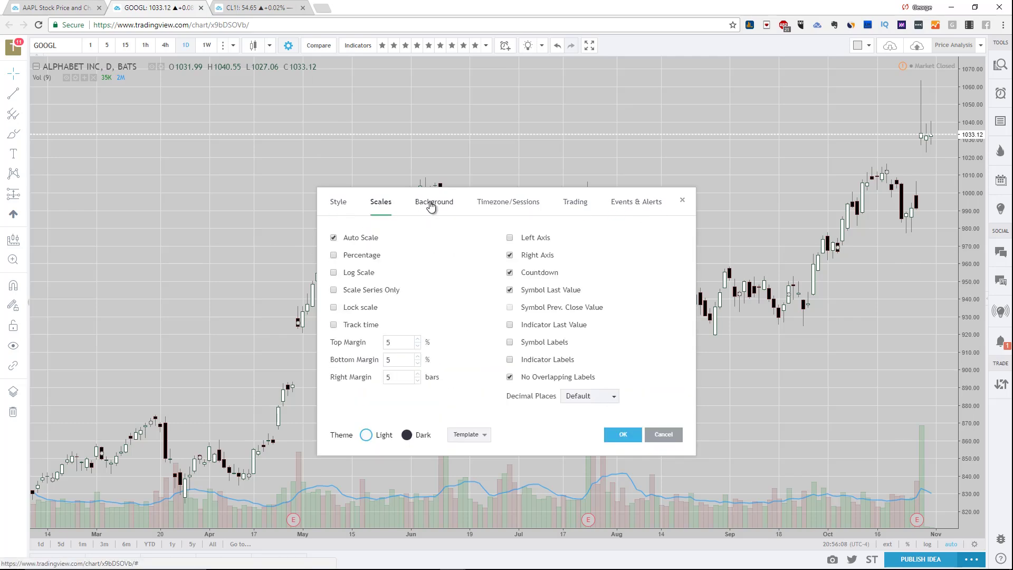
{"action": "left_click", "coordinate": [508, 202]}
{"action": "left_click", "coordinate": [575, 202]}
{"action": "left_click", "coordinate": [642, 205]}
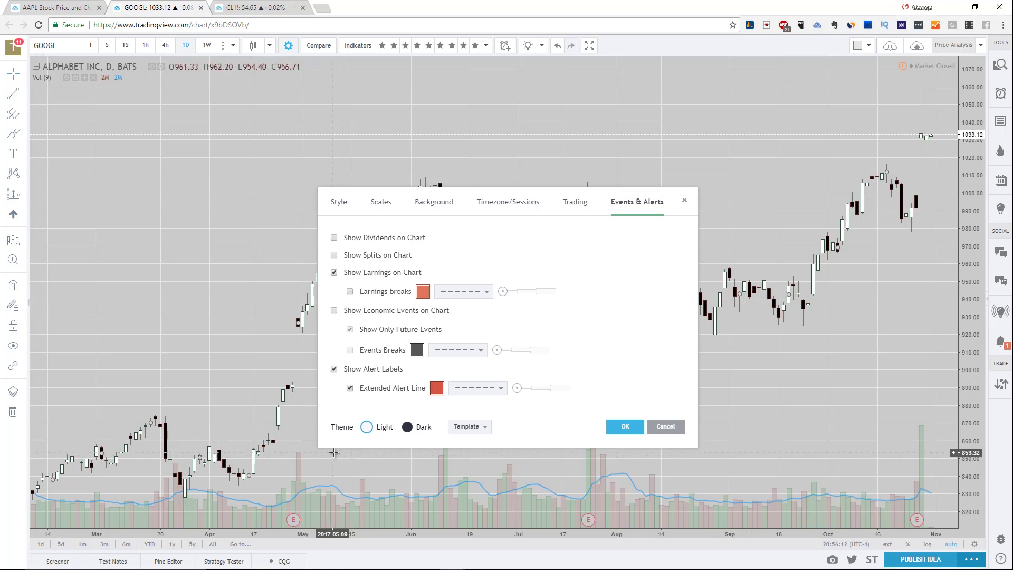
Decline the dark theme switch and close the chart settings
{"action": "left_click", "coordinate": [403, 425]}
{"action": "left_click", "coordinate": [536, 342]}
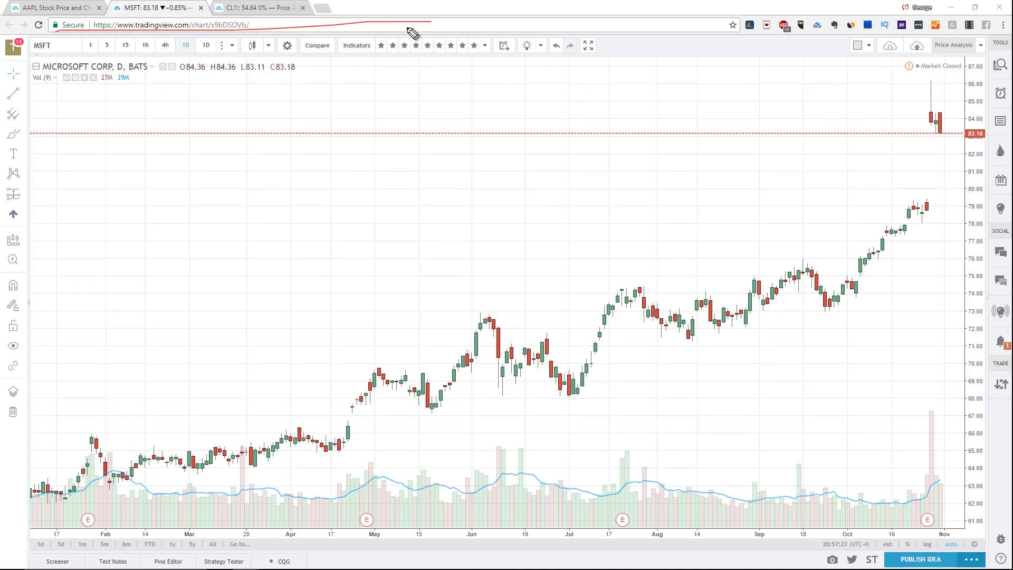
{"action": "left_click", "coordinate": [166, 27]}
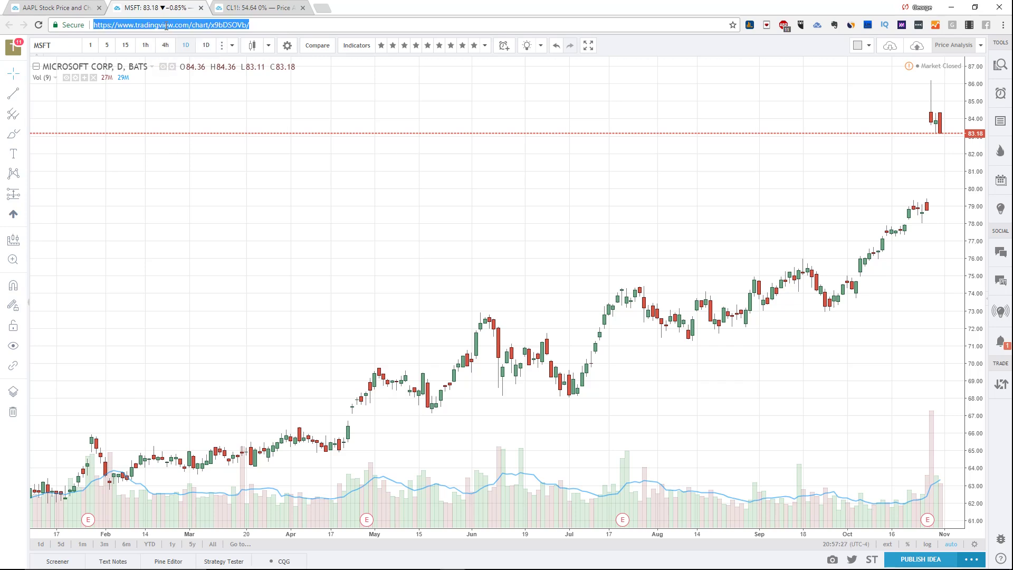
Copy the chart layout's URL and load it in the CL1! crude oil tab
{"action": "right_click", "coordinate": [166, 26]}
{"action": "left_click", "coordinate": [214, 66]}
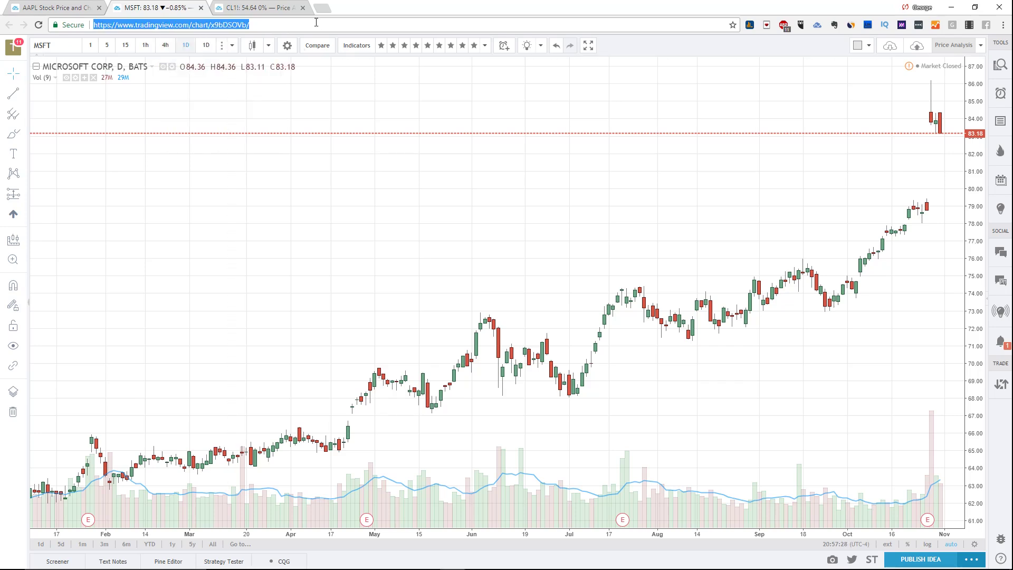
{"action": "left_click", "coordinate": [283, 11]}
{"action": "key", "text": "ctrl+l"}
{"action": "key", "text": "ctrl+v"}
{"action": "key", "text": "Return"}
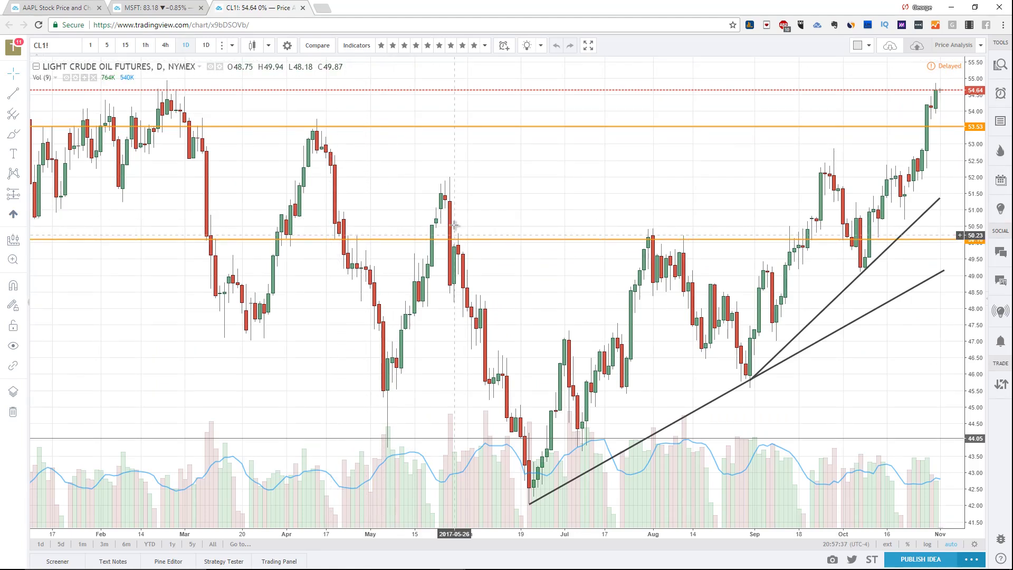
Drag across the CL1! chart and its header, dismissing each with Escape
{"action": "left_click_drag", "start_coordinate": [751, 372], "coordinate": [918, 190]}
{"action": "left_click_drag", "start_coordinate": [586, 469], "coordinate": [710, 411]}
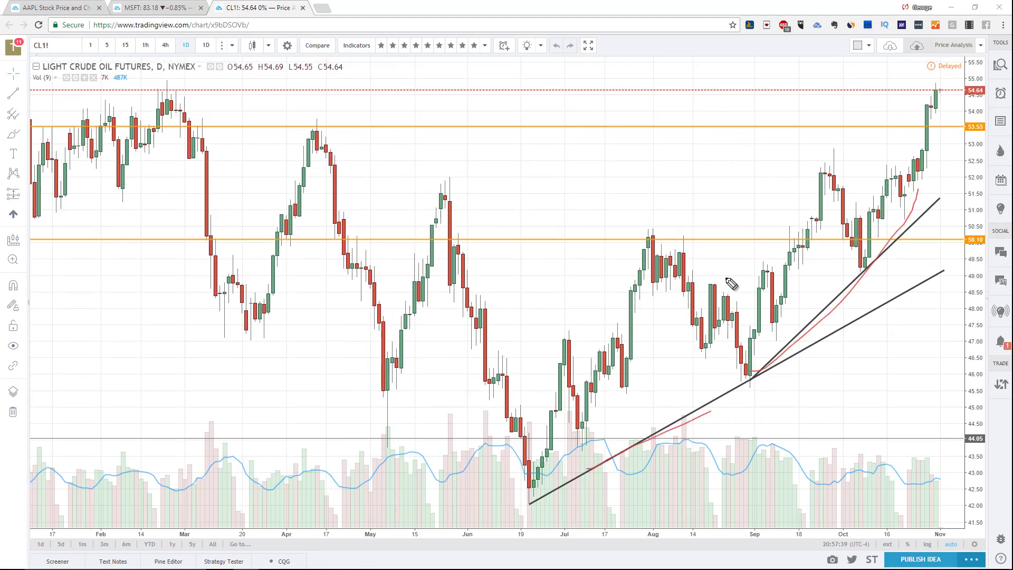
{"action": "left_click_drag", "start_coordinate": [521, 248], "coordinate": [821, 226]}
{"action": "left_click_drag", "start_coordinate": [720, 127], "coordinate": [860, 124]}
{"action": "key", "text": "Escape"}
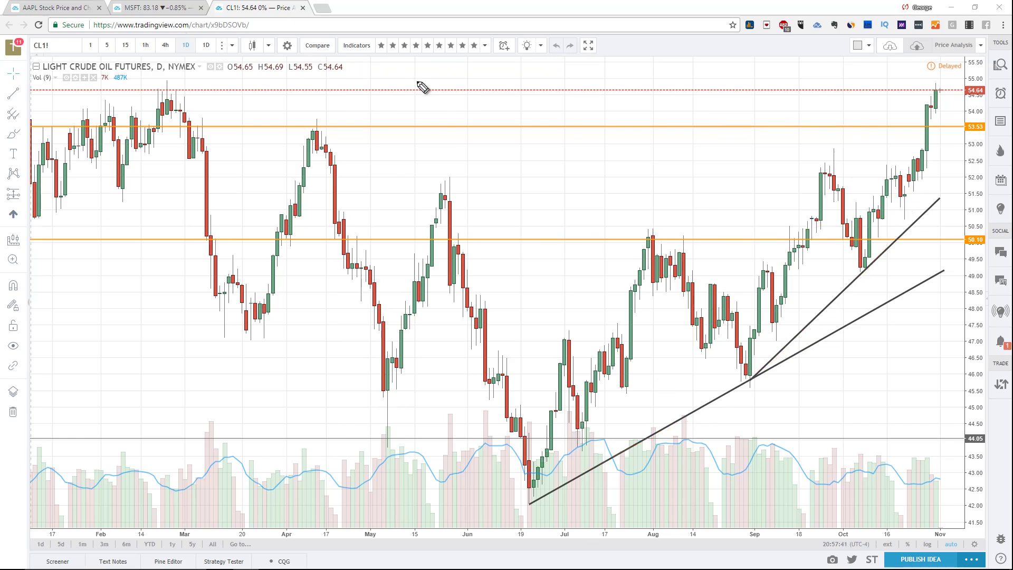
{"action": "left_click_drag", "start_coordinate": [106, 30], "coordinate": [346, 42]}
{"action": "left_click_drag", "start_coordinate": [88, 54], "coordinate": [220, 55]}
{"action": "left_click_drag", "start_coordinate": [892, 73], "coordinate": [897, 52]}
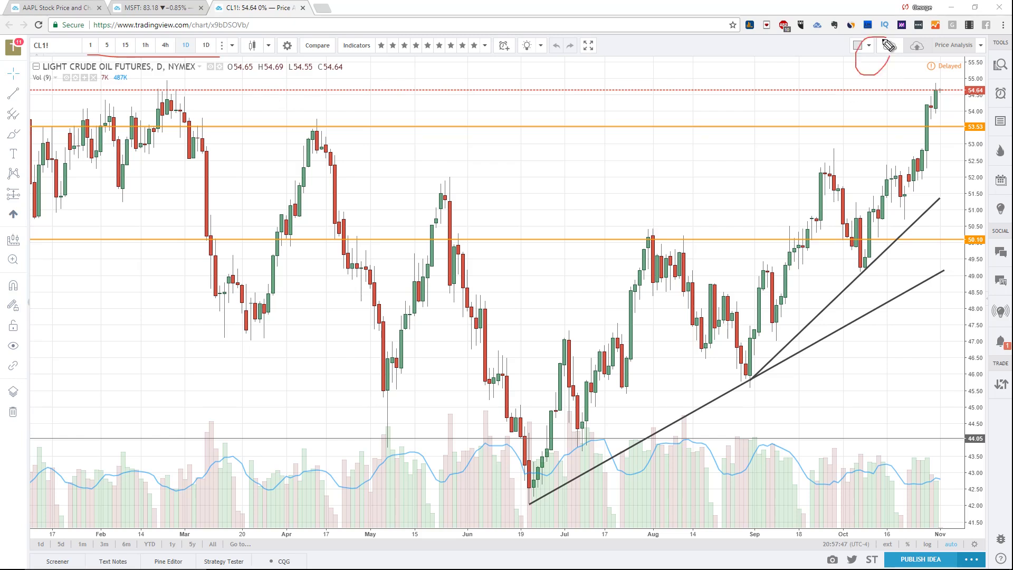
{"action": "key", "text": "Escape"}
Check the saved chart layouts list, then zoom the chart out to July 2016
{"action": "left_click", "coordinate": [890, 47]}
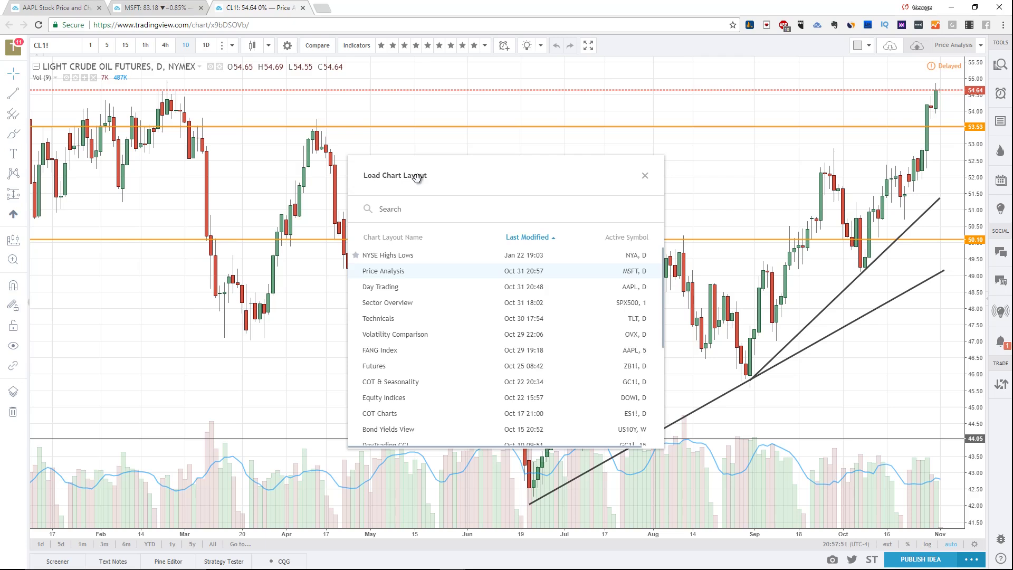
{"action": "left_click", "coordinate": [644, 175]}
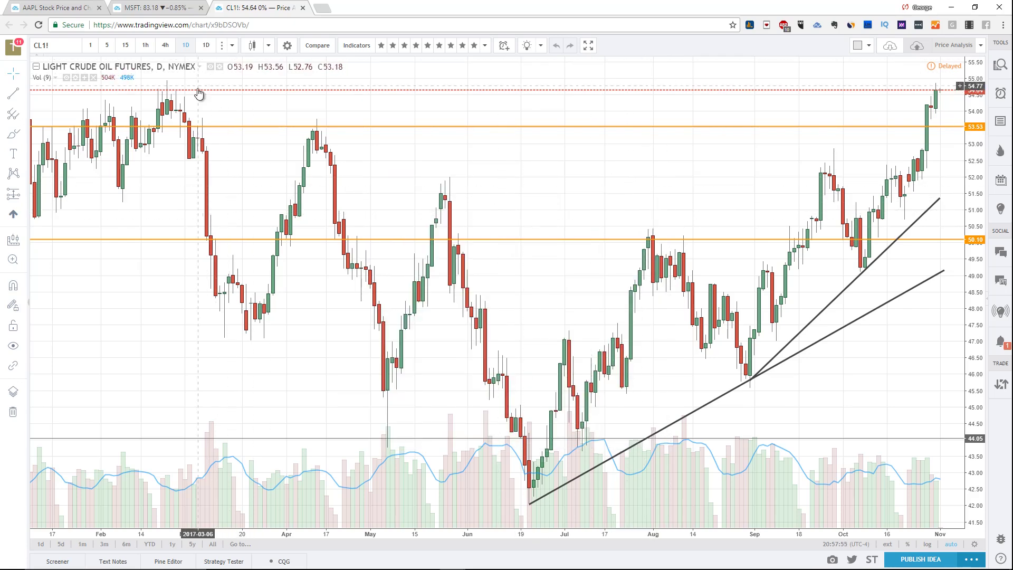
{"action": "scroll", "coordinate": [364, 272], "scroll_direction": "down", "scroll_amount": 3}
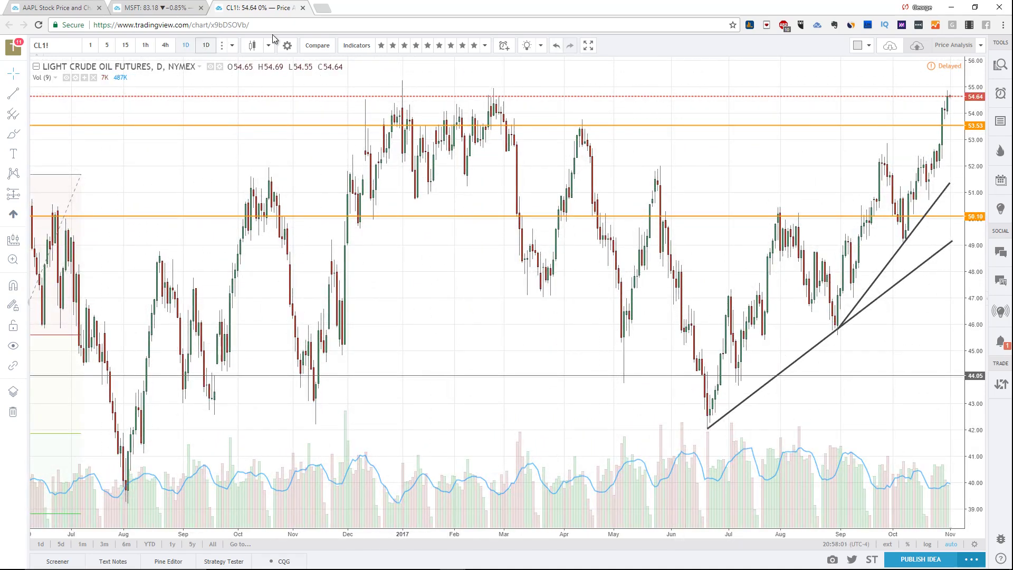
{"action": "left_click_drag", "start_coordinate": [343, 100], "coordinate": [369, 109]}
{"action": "key", "text": "e"}
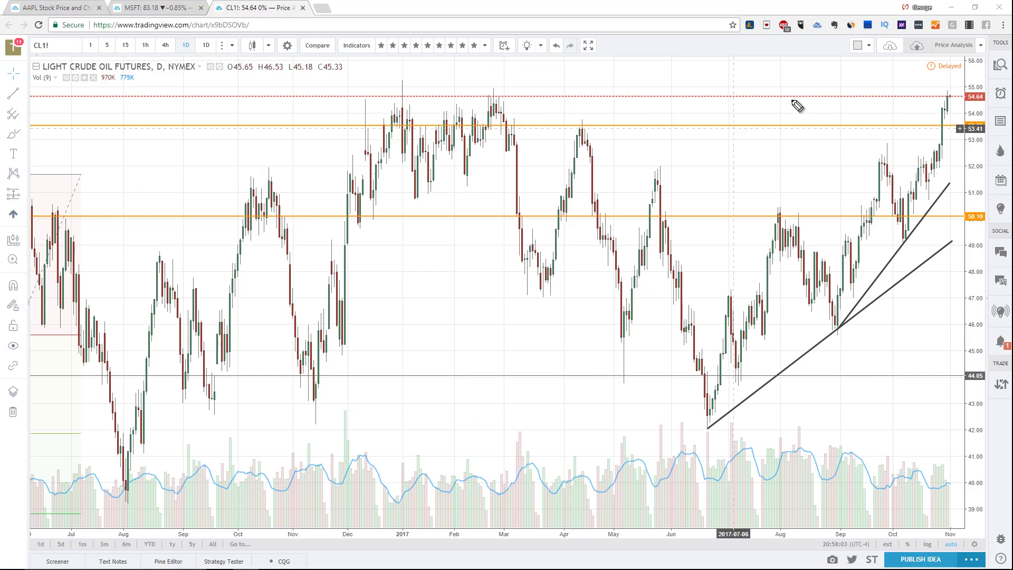
{"action": "mouse_move", "coordinate": [987, 38]}
{"action": "left_mouse_down"}
{"action": "mouse_move", "coordinate": [992, 64]}
{"action": "mouse_move", "coordinate": [986, 57]}
{"action": "mouse_move", "coordinate": [961, 69]}
{"action": "mouse_move", "coordinate": [970, 32]}
{"action": "mouse_move", "coordinate": [999, 59]}
{"action": "left_mouse_up"}
Save the chart as a new layout via Save As, typing the name TRADEPRO CHART ABC
{"action": "key", "text": "e"}
{"action": "left_click", "coordinate": [982, 46]}
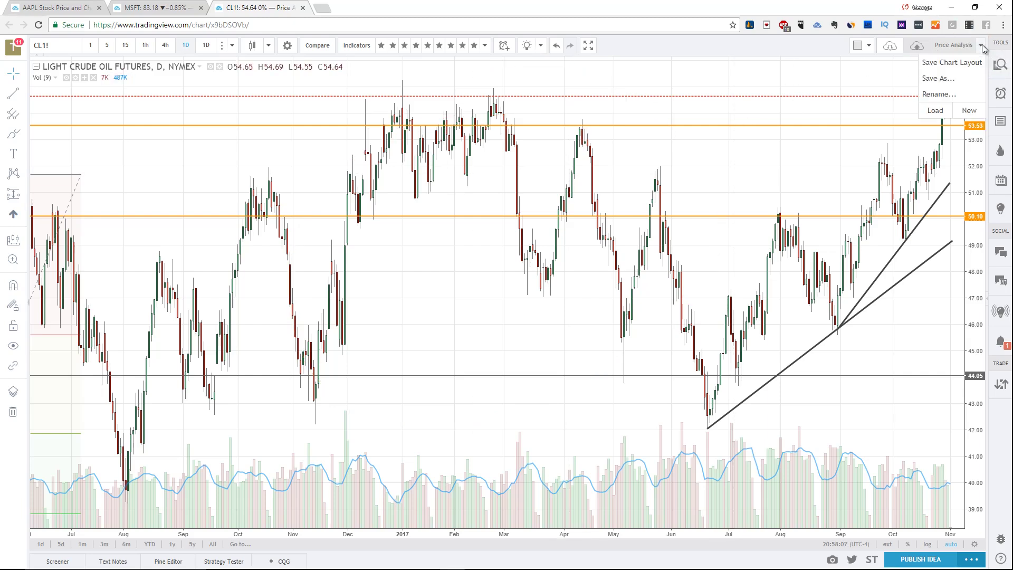
{"action": "left_click", "coordinate": [944, 78]}
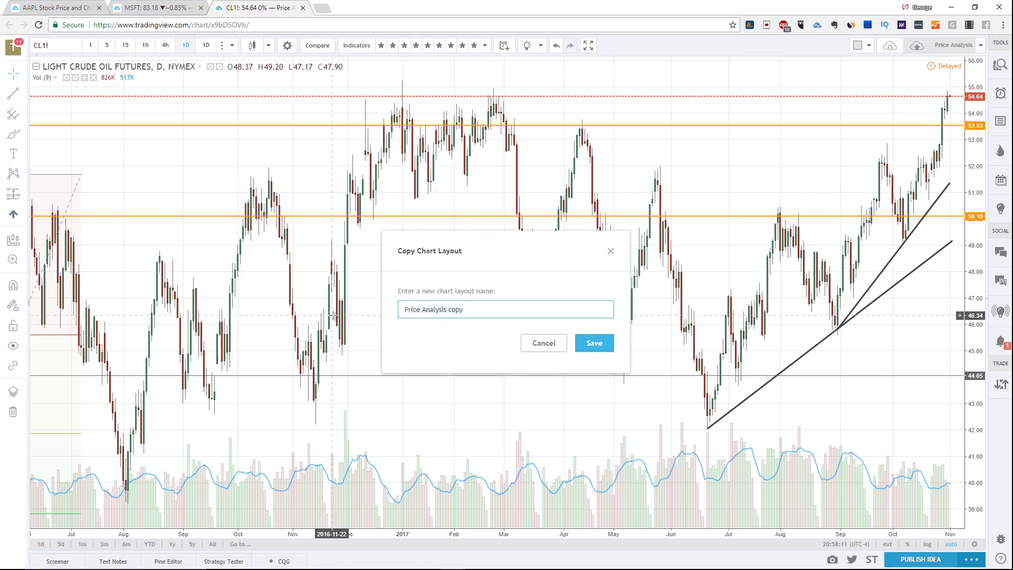
{"action": "key", "text": "ctrl+a"}
{"action": "type", "text": "PrT"}
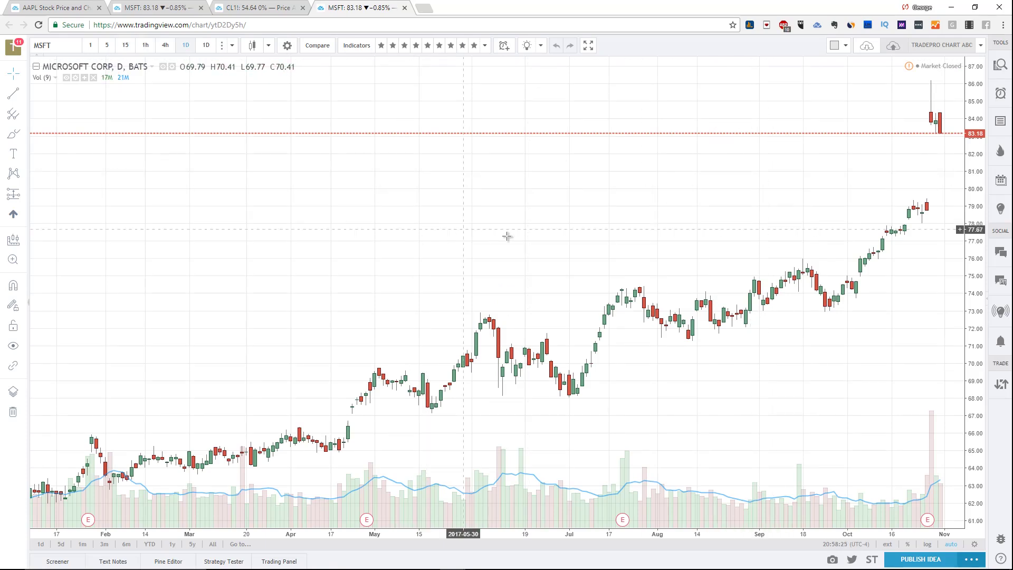
Close the new layout, crude oil and Microsoft chart tabs
{"action": "left_click", "coordinate": [405, 8]}
{"action": "left_click", "coordinate": [302, 8]}
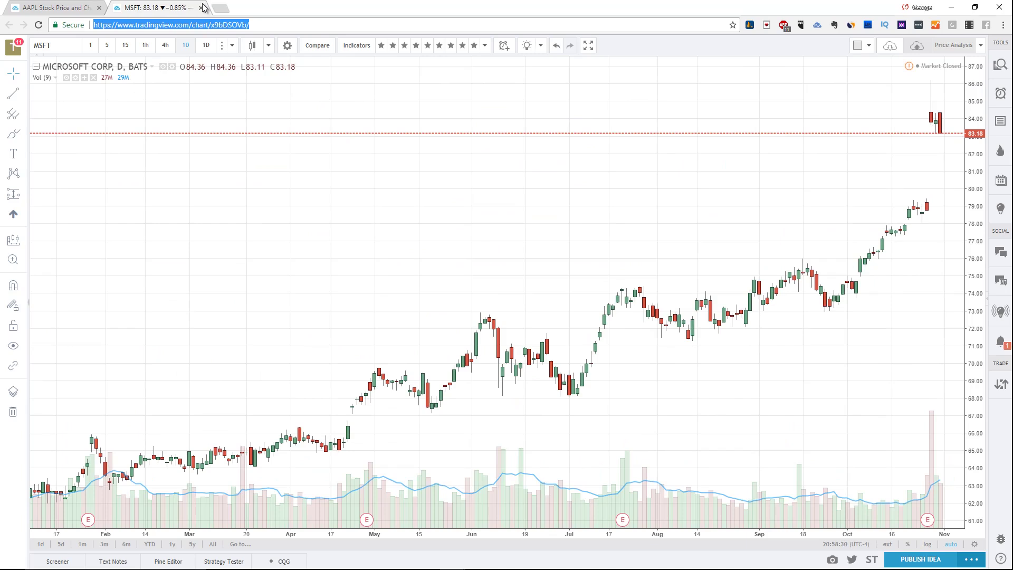
{"action": "left_click", "coordinate": [201, 7]}
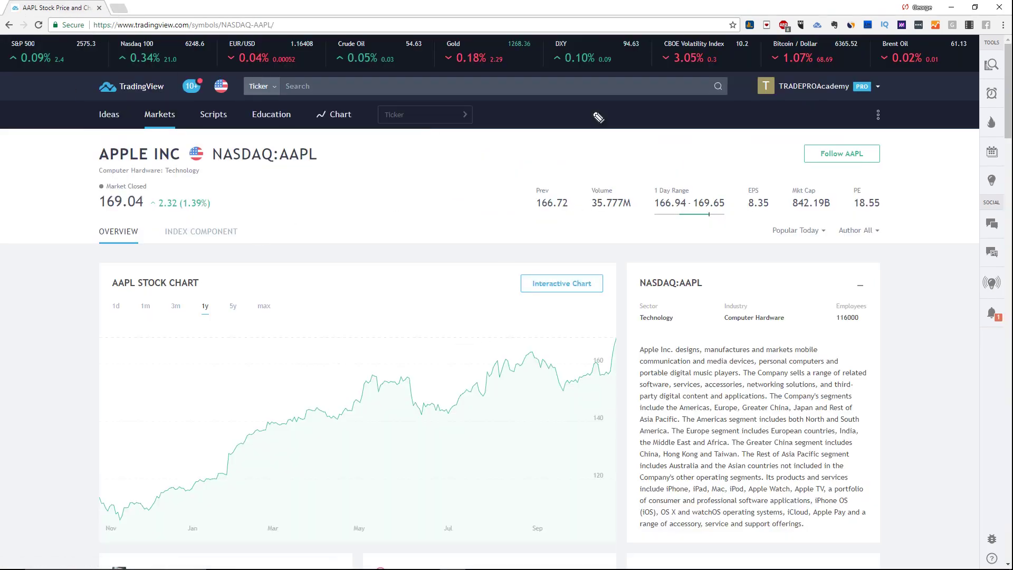
Open the account menu on the AAPL overview to reach the Chart layout options
{"action": "left_click_drag", "start_coordinate": [754, 60], "coordinate": [871, 61]}
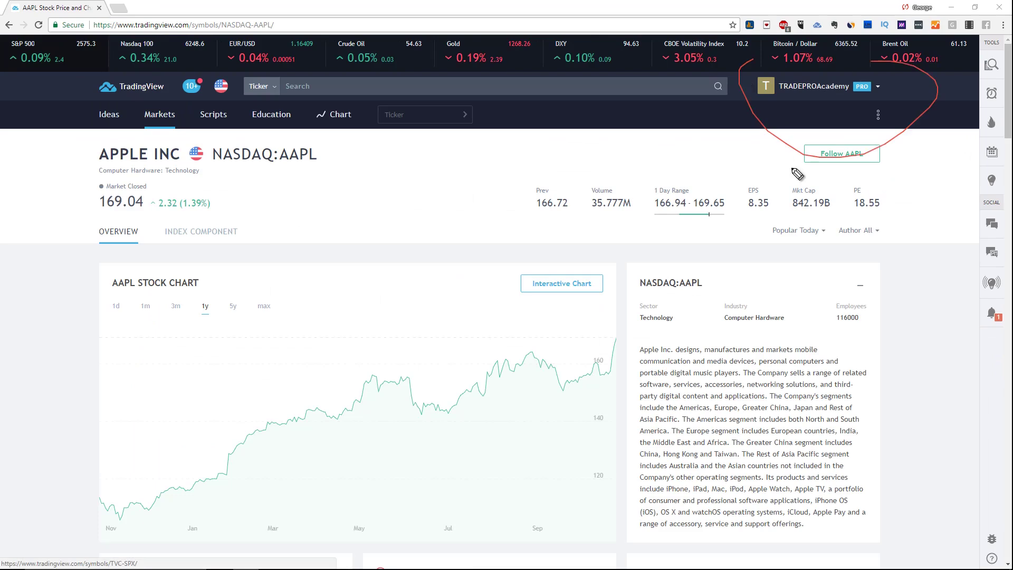
{"action": "left_click", "coordinate": [879, 89]}
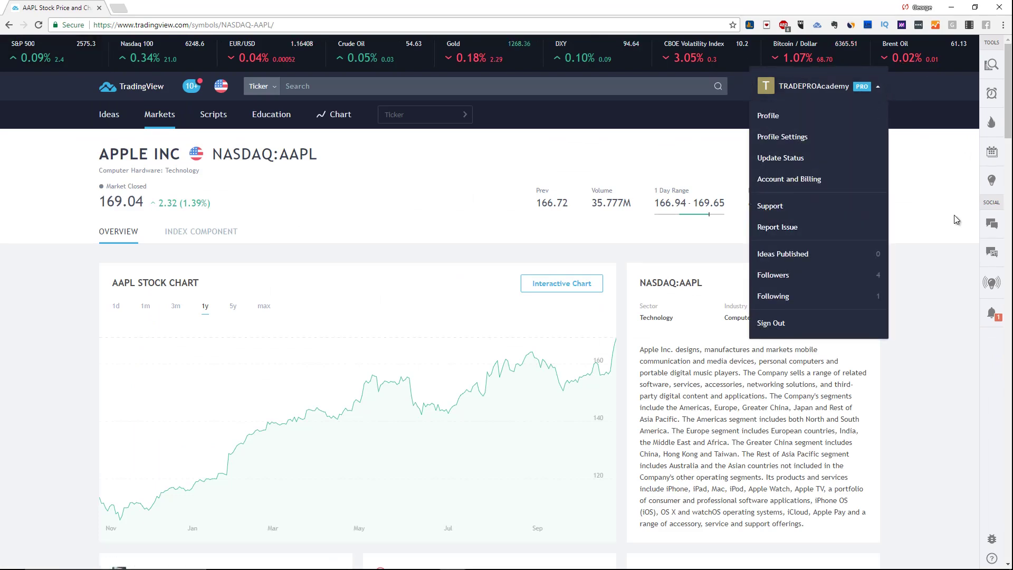
{"action": "mouse_move", "coordinate": [340, 115]}
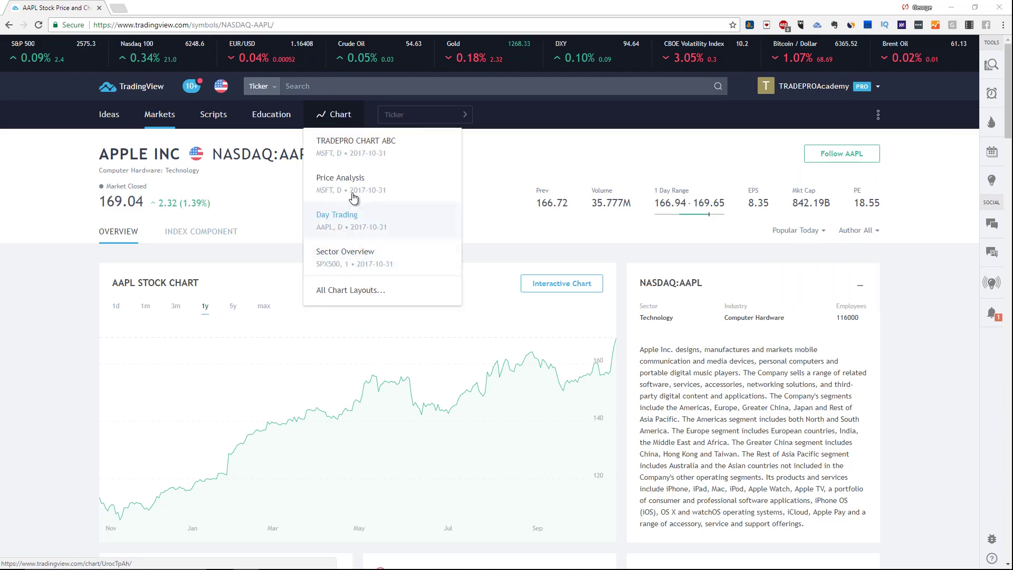
Open All Chart Layouts and load the TRADEPRO CHART ABC layout
{"action": "left_click", "coordinate": [355, 296]}
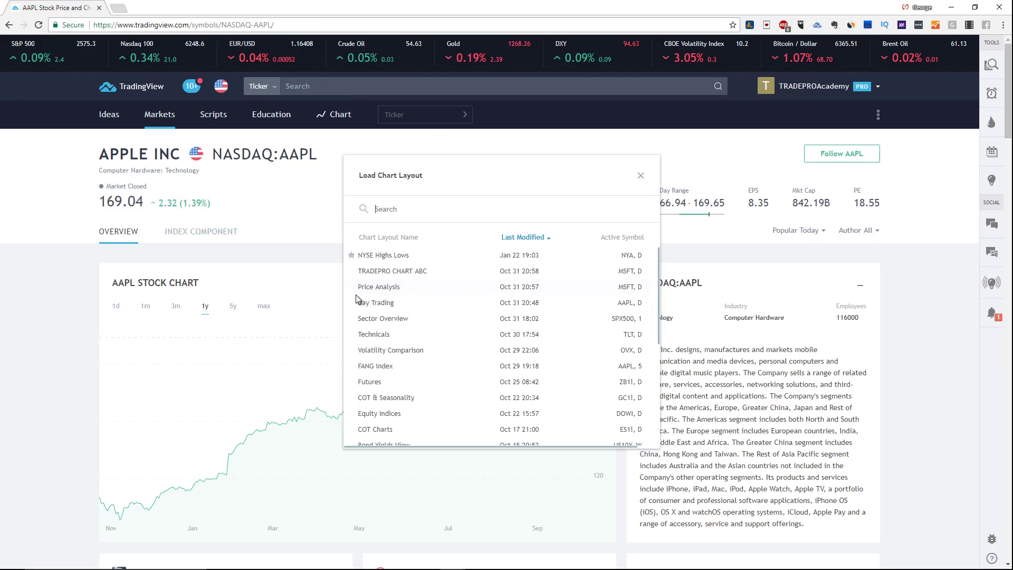
{"action": "left_click", "coordinate": [414, 276]}
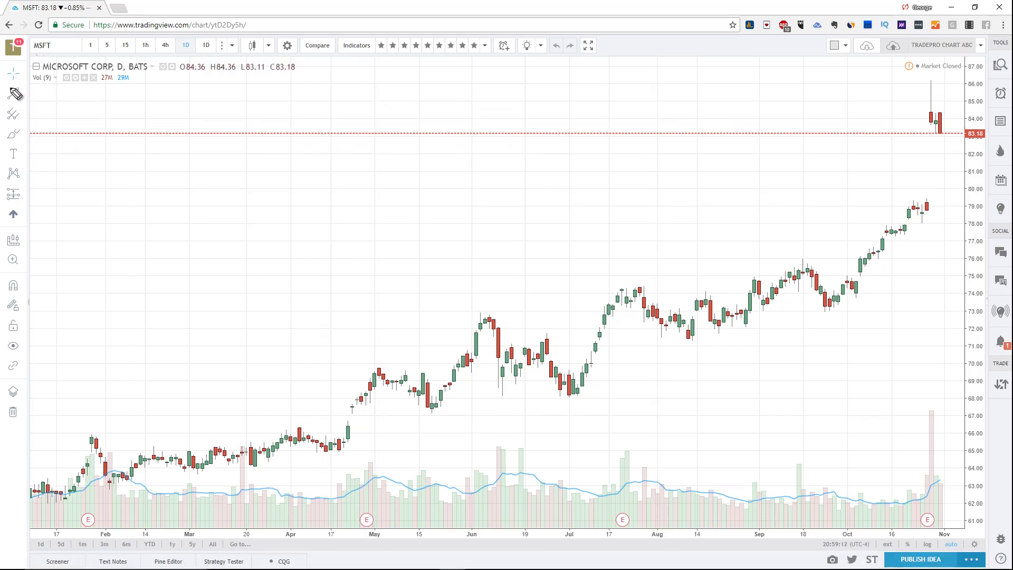
{"action": "left_click_drag", "start_coordinate": [15, 79], "coordinate": [2, 242]}
{"action": "mouse_move", "coordinate": [2, 508]}
{"action": "left_mouse_down"}
{"action": "mouse_move", "coordinate": [69, 473]}
{"action": "mouse_move", "coordinate": [20, 46]}
{"action": "left_mouse_up"}
{"action": "mouse_move", "coordinate": [411, 442]}
{"action": "left_mouse_down"}
{"action": "mouse_move", "coordinate": [880, 290]}
{"action": "mouse_move", "coordinate": [925, 253]}
{"action": "left_mouse_up"}
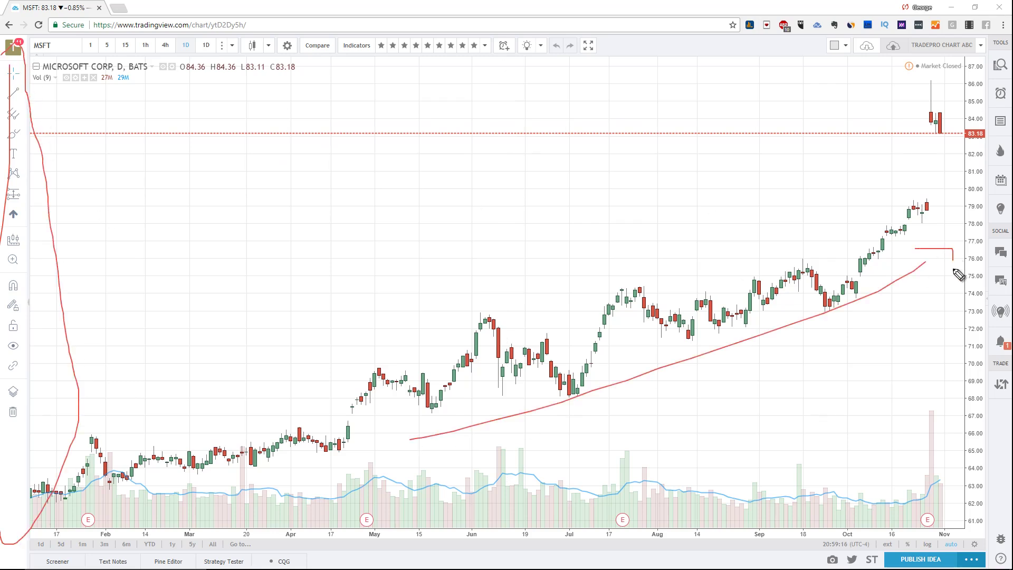
{"action": "key", "text": "Escape"}
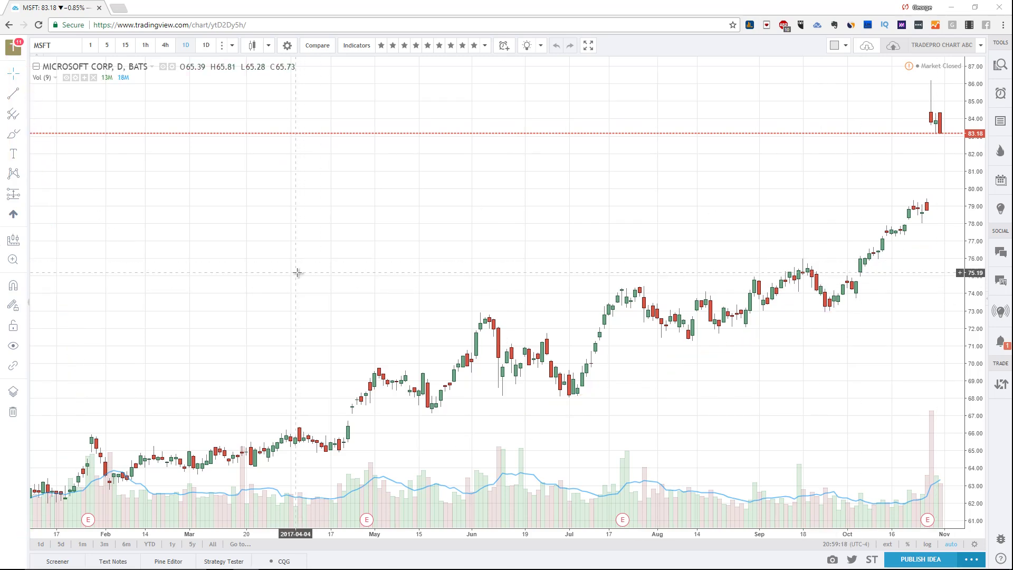